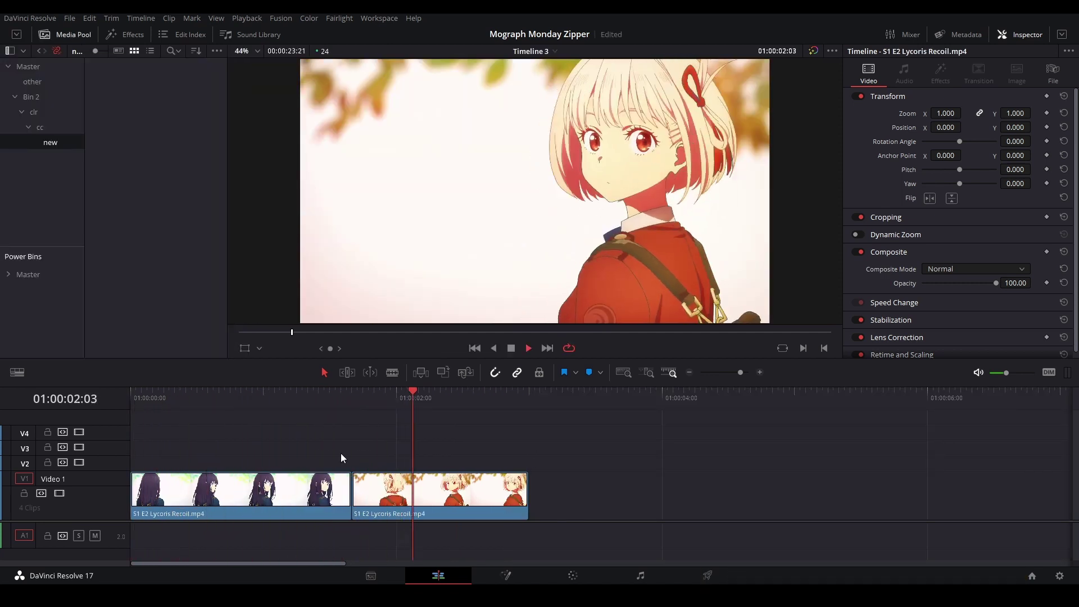
Turn each of the two video clips on the Video 1 track into its own compound clip
{"action": "left_click", "coordinate": [234, 393]}
{"action": "left_click", "coordinate": [275, 494]}
{"action": "right_click", "coordinate": [275, 493]}
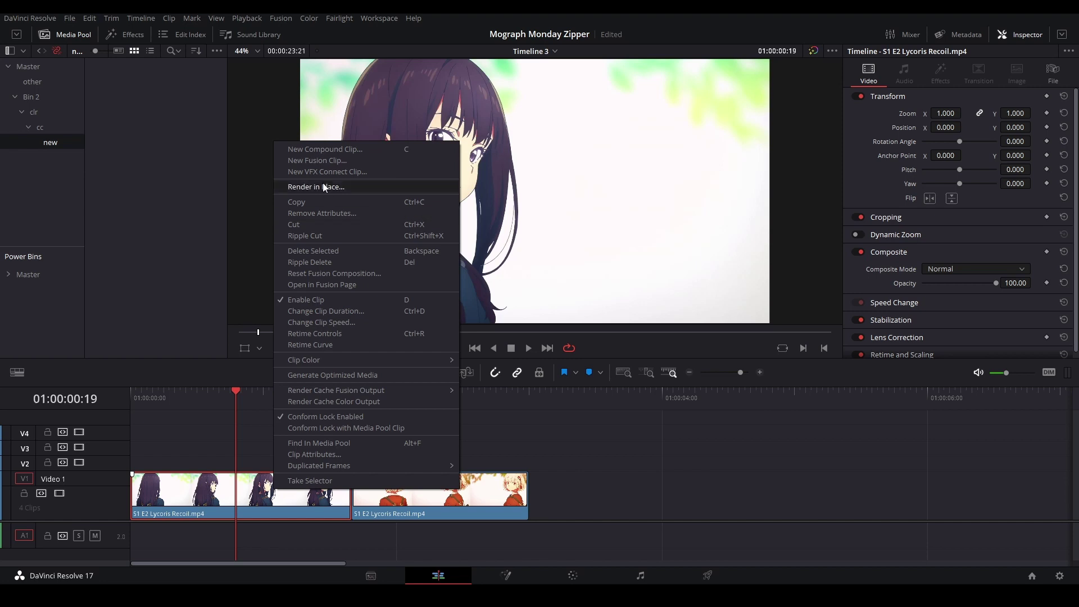
{"action": "left_click", "coordinate": [315, 150]}
{"action": "left_click", "coordinate": [608, 326]}
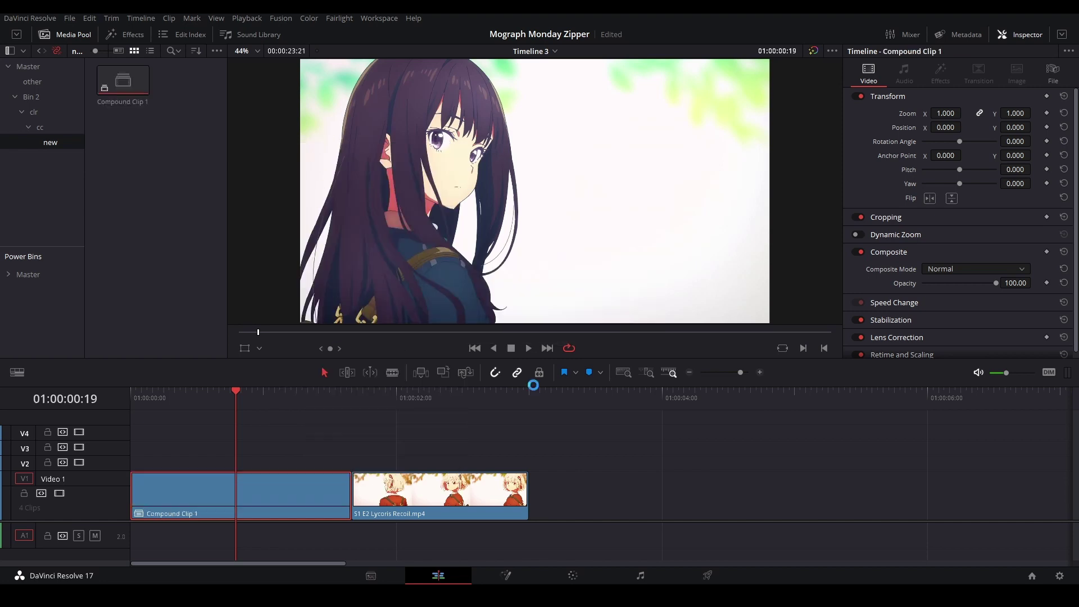
{"action": "left_click", "coordinate": [438, 494]}
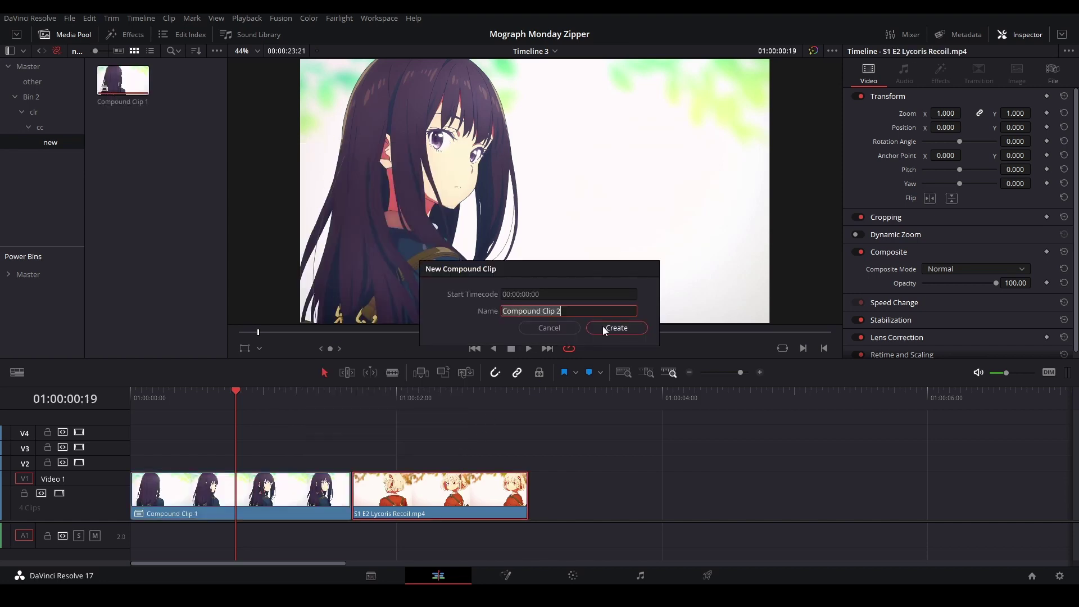
{"action": "left_click", "coordinate": [604, 329]}
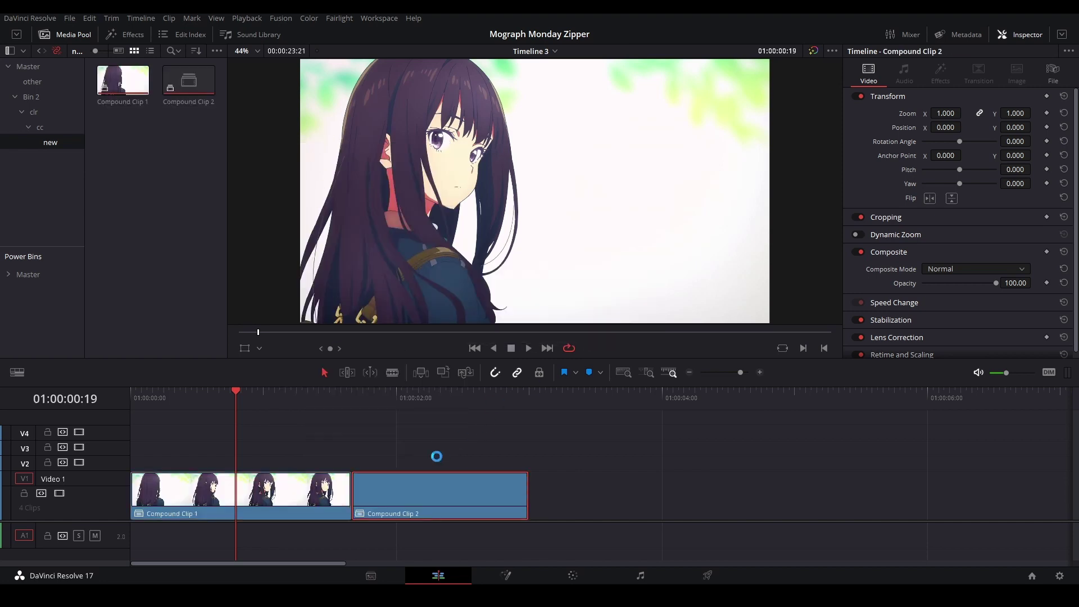
Trim the end of the first compound clip to 01:00:01:00 so it lasts one second
{"action": "key", "text": "Home"}
{"action": "left_click", "coordinate": [258, 488]}
{"action": "key", "text": "shift+Right"}
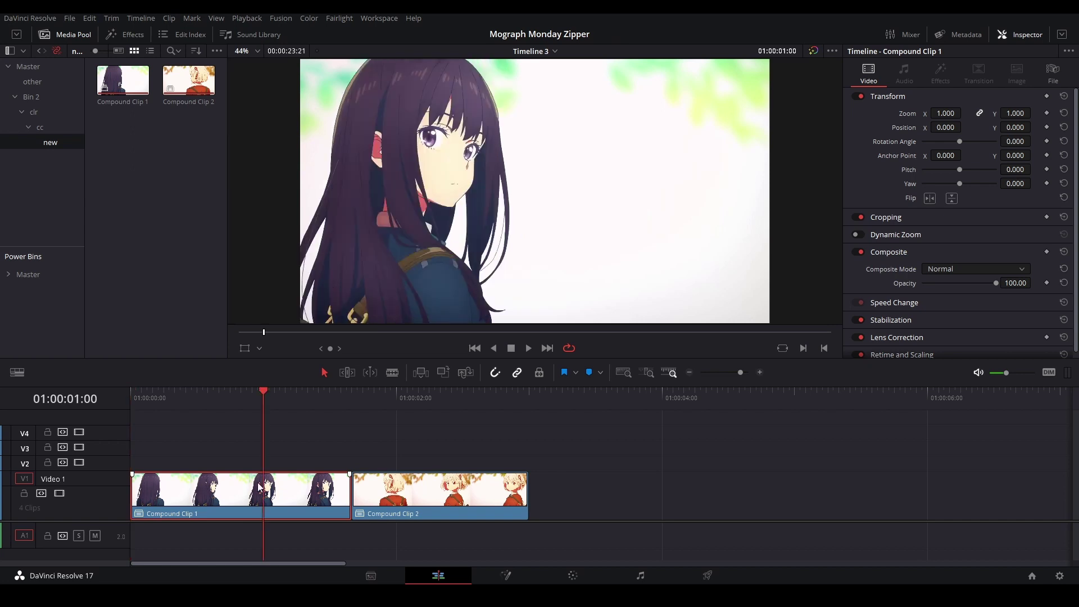
{"action": "key", "text": "Home"}
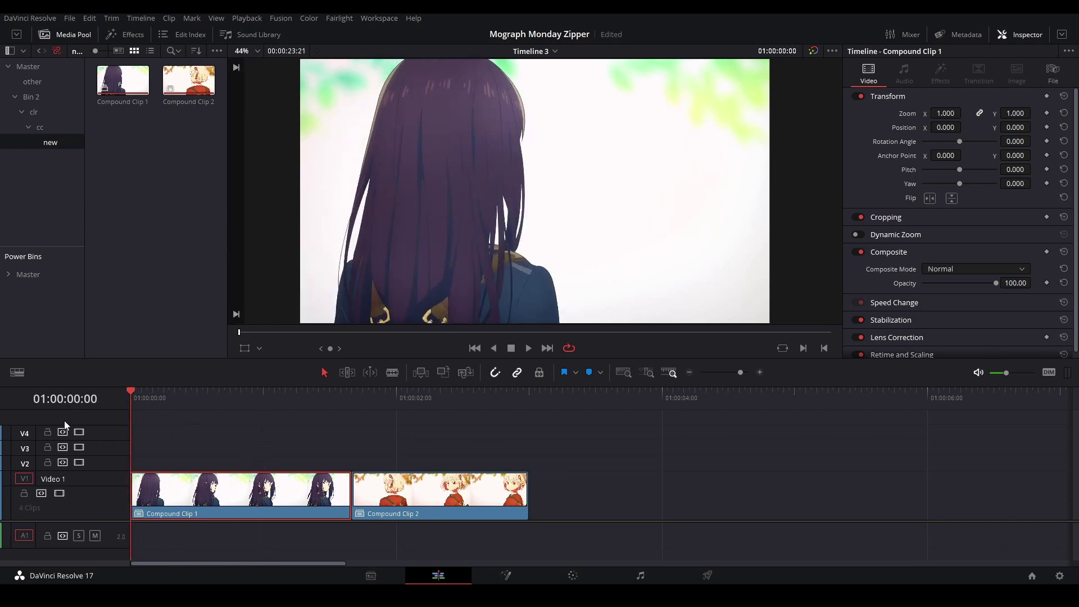
{"action": "key", "text": "shift+Right"}
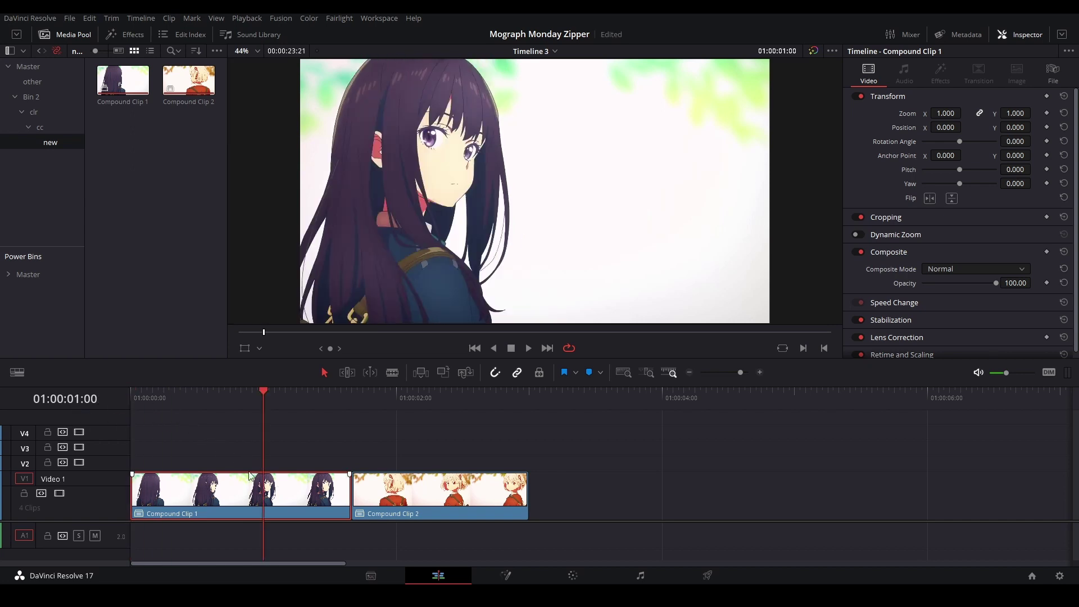
{"action": "key", "text": "shift+]"}
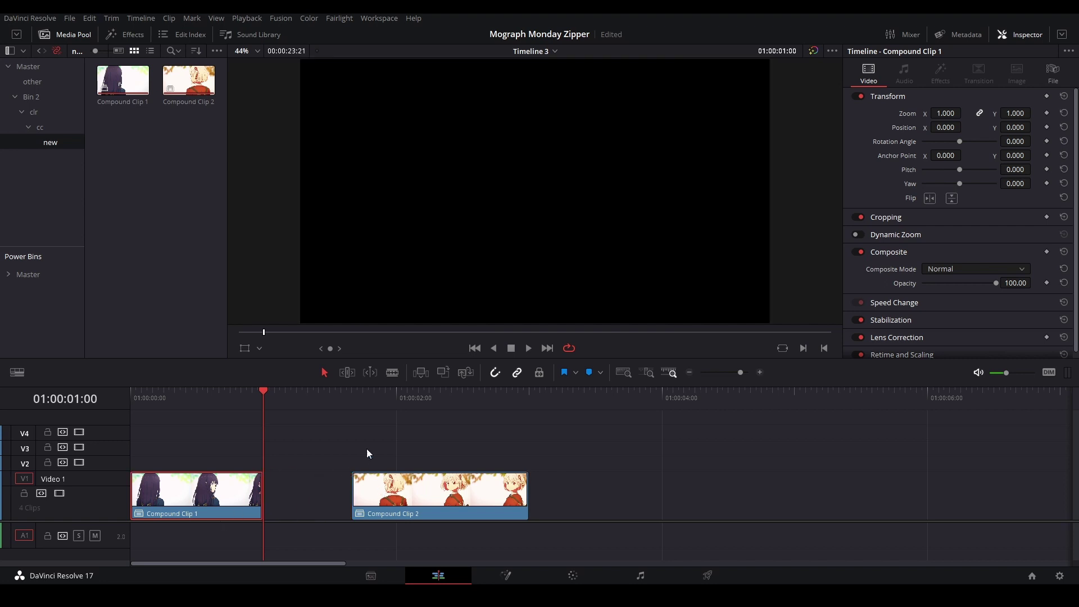
Trim the second compound clip to one second, move it directly against the first clip, and play back the edit
{"action": "key", "text": "Down"}
{"action": "left_click", "coordinate": [367, 481]}
{"action": "key", "text": "shift+Right"}
{"action": "key", "text": "shift+]"}
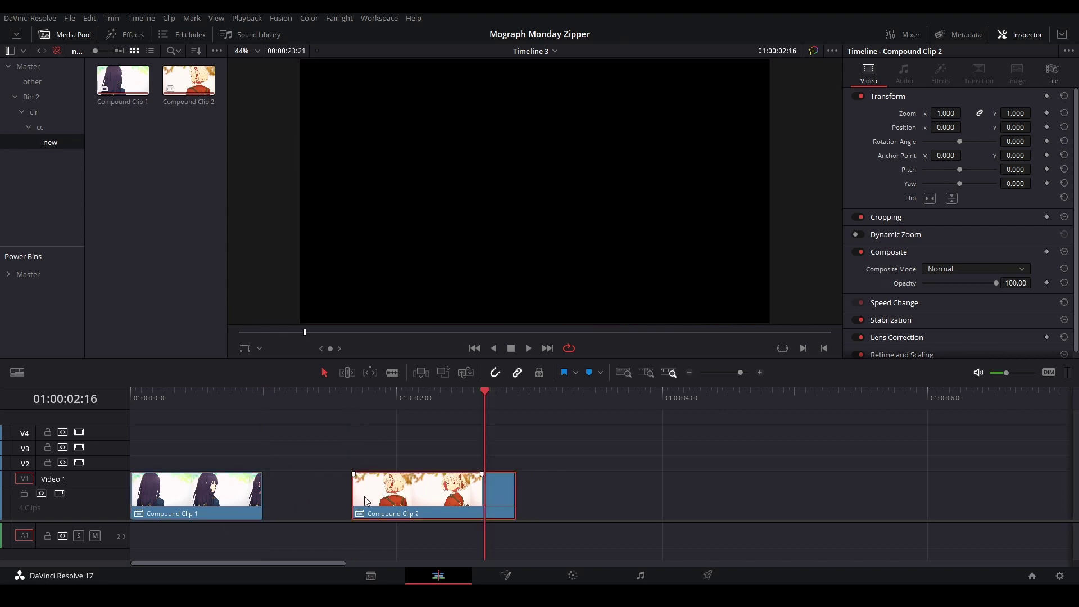
{"action": "left_click_drag", "start_coordinate": [415, 499], "coordinate": [326, 500]}
{"action": "left_click", "coordinate": [201, 413]}
{"action": "left_click_drag", "start_coordinate": [197, 405], "coordinate": [66, 401]}
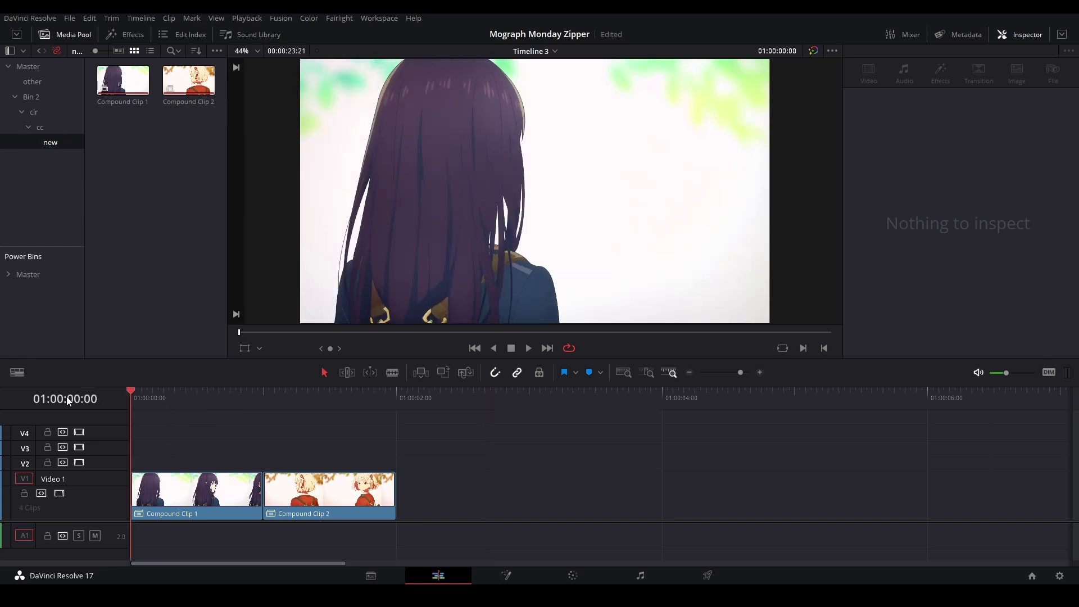
{"action": "key", "text": "space"}
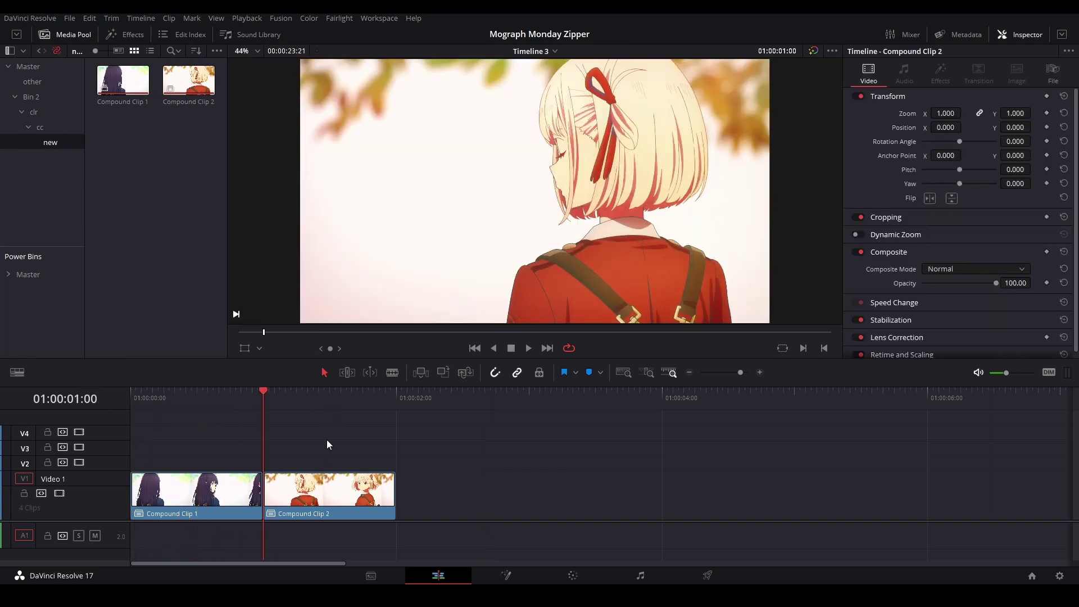
Slip the second compound clip's footage forward in Trim Edit mode, play back the timeline, and save the project
{"action": "left_click", "coordinate": [320, 487]}
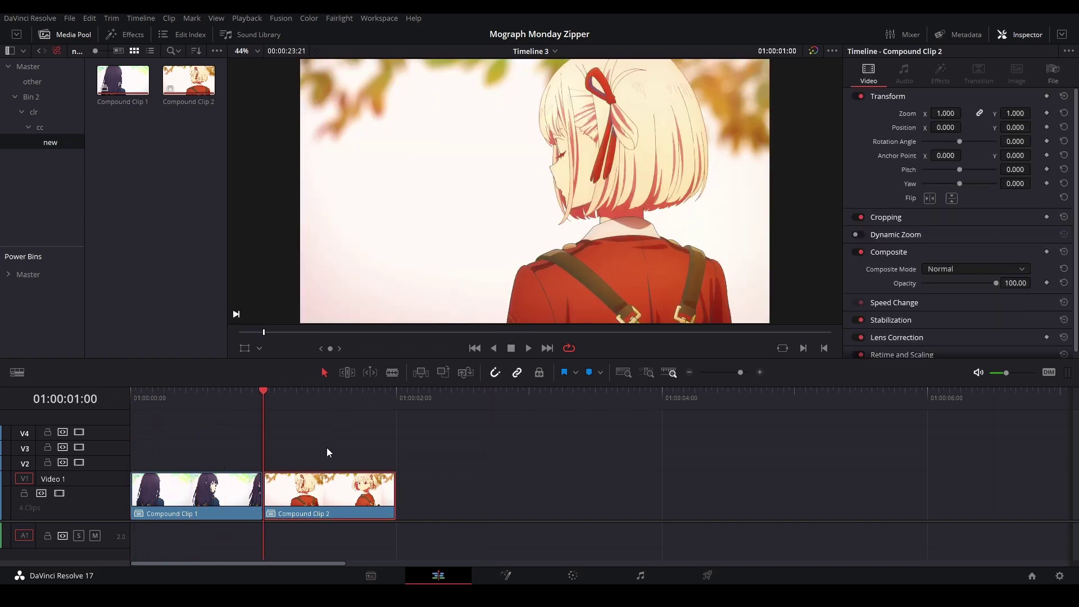
{"action": "left_click", "coordinate": [308, 462]}
{"action": "left_click", "coordinate": [347, 372]}
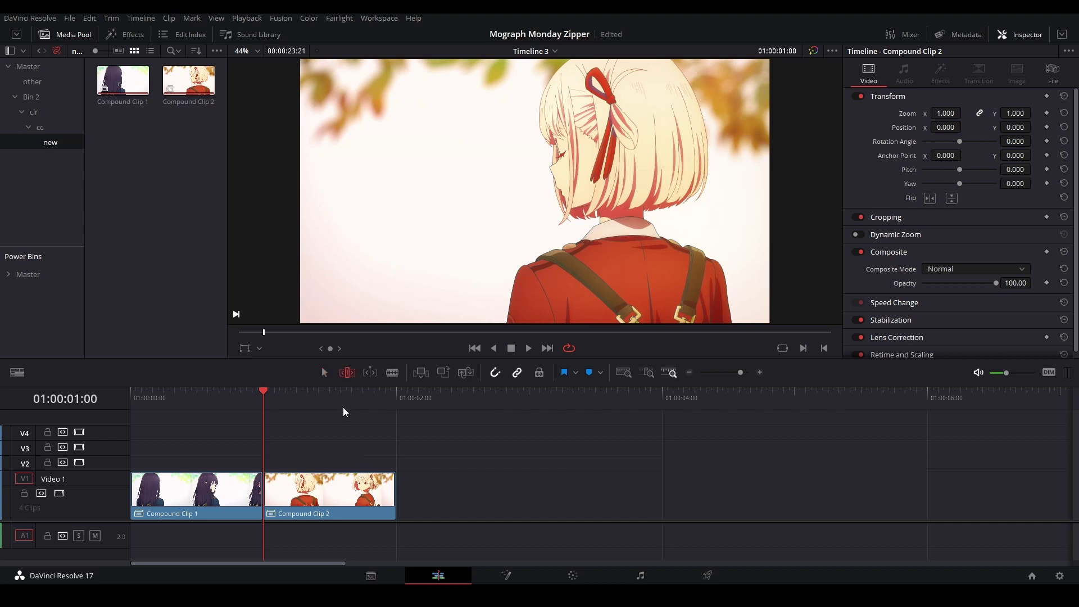
{"action": "left_click_drag", "start_coordinate": [341, 486], "coordinate": [287, 489]}
{"action": "key", "text": "Home"}
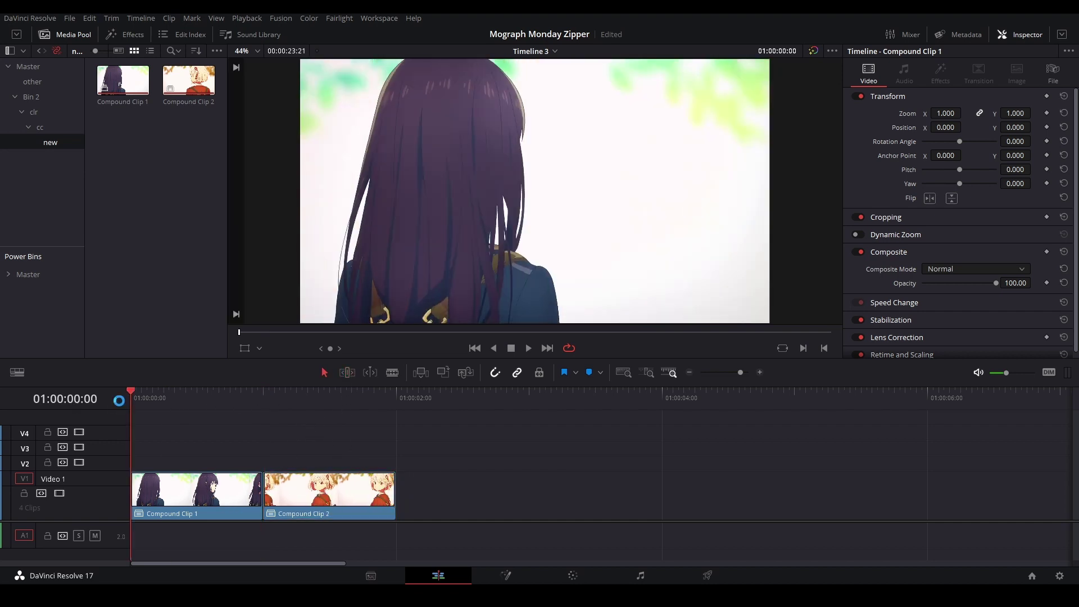
{"action": "key", "text": "space"}
{"action": "key", "text": "space"}
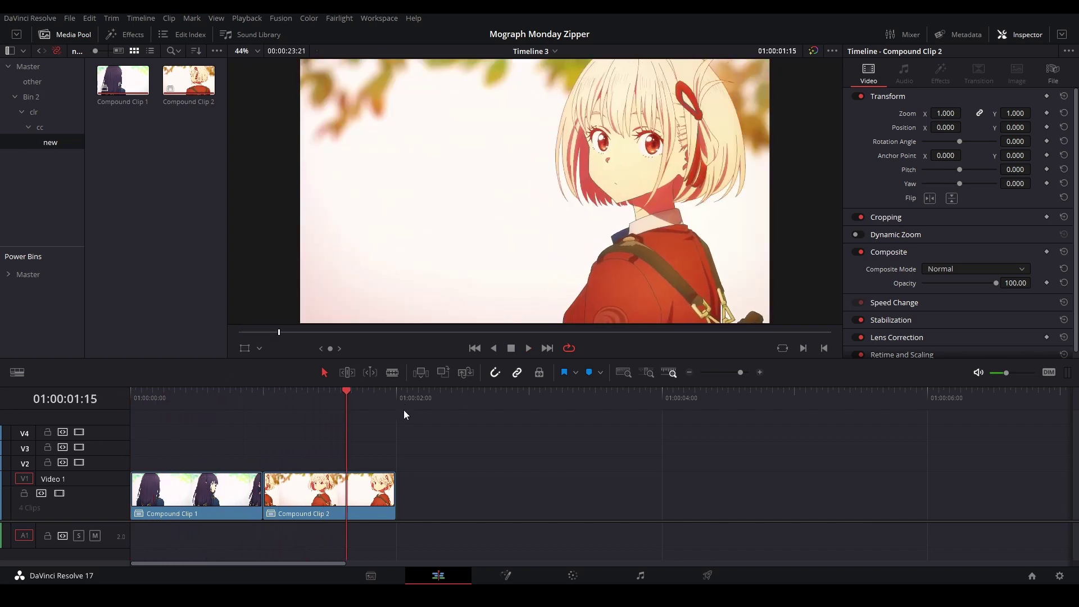
{"action": "key", "text": "ctrl+s"}
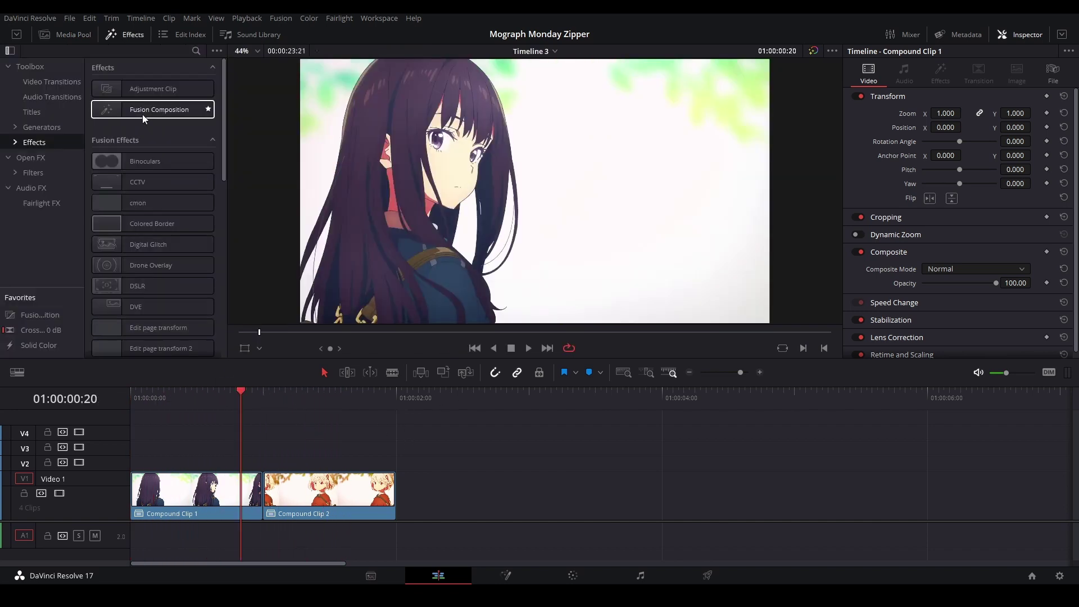
Apply a Cross Dissolve video transition centred on the cut between the two compound clips
{"action": "left_click", "coordinate": [36, 99]}
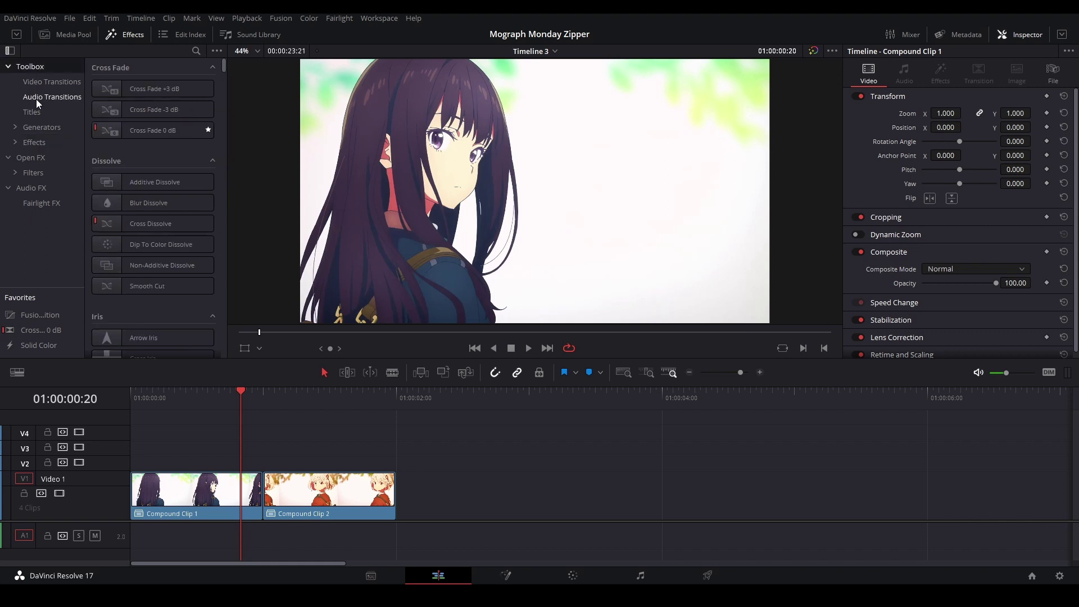
{"action": "left_click", "coordinate": [46, 82]}
{"action": "left_click", "coordinate": [133, 131]}
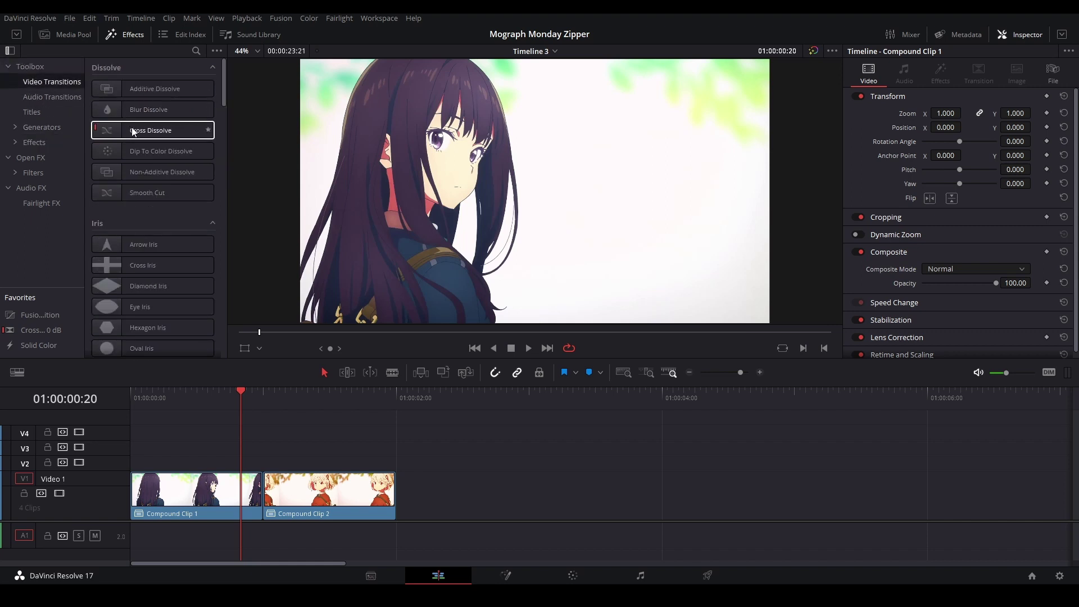
{"action": "left_click_drag", "start_coordinate": [133, 131], "coordinate": [261, 489]}
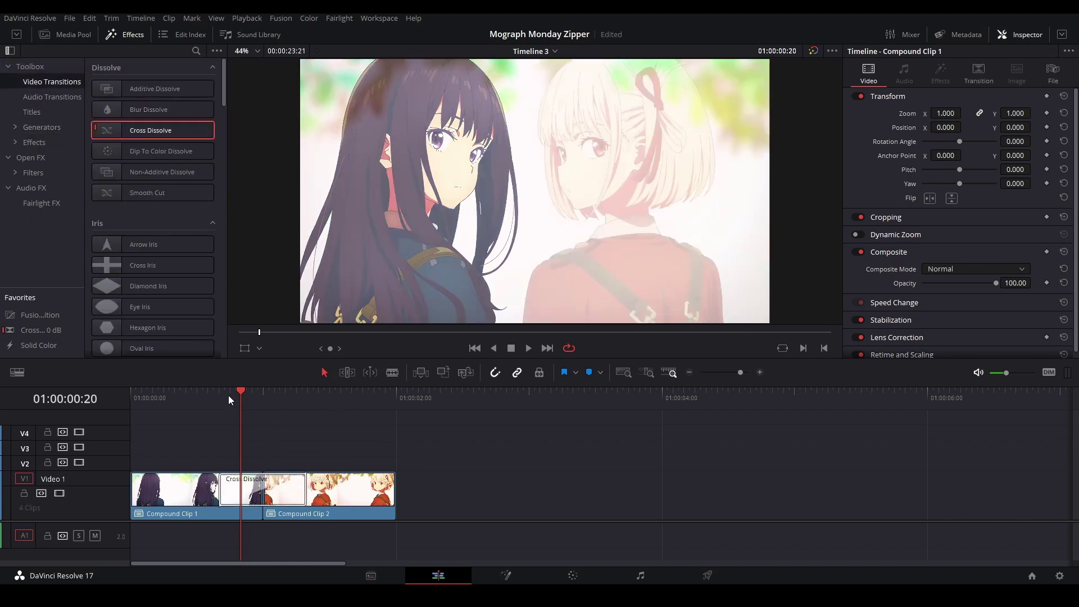
{"action": "left_click_drag", "start_coordinate": [229, 401], "coordinate": [256, 423]}
Convert the transition to a Fusion Cross Dissolve and open it on the Fusion page
{"action": "left_click", "coordinate": [250, 491]}
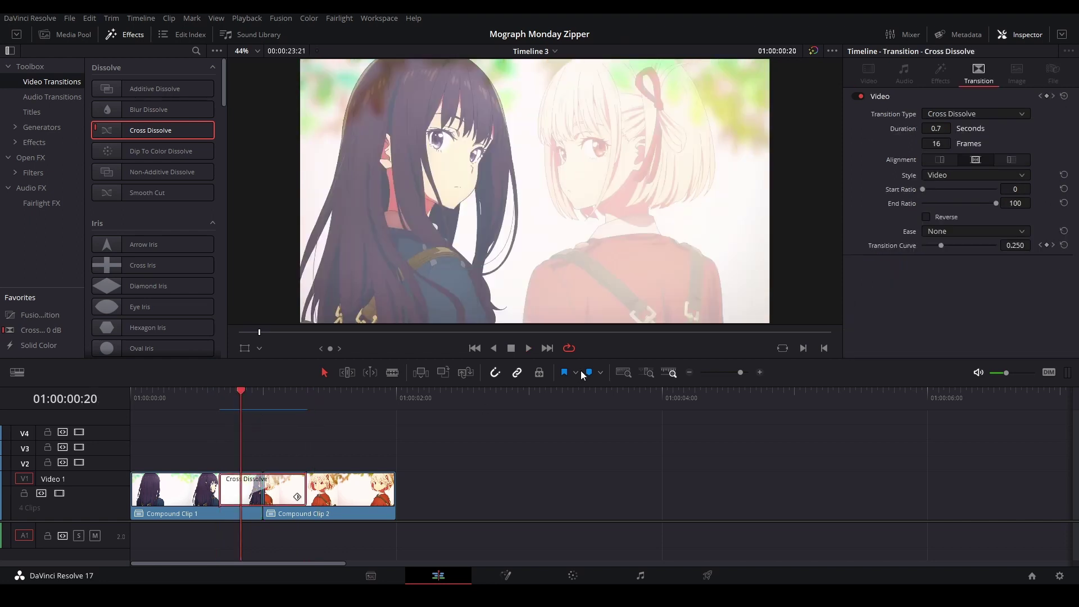
{"action": "right_click", "coordinate": [249, 489]}
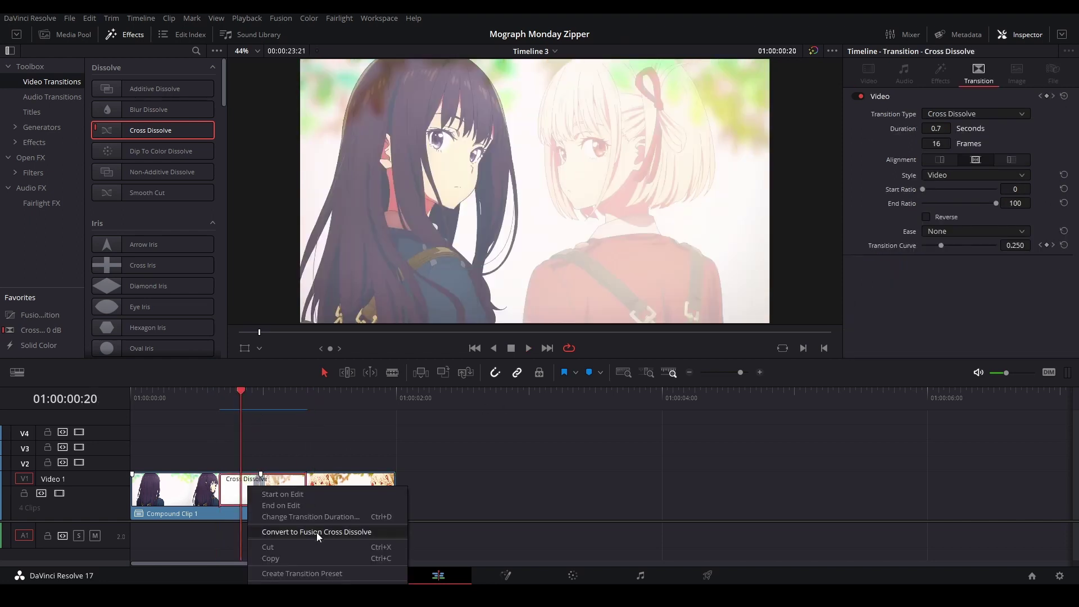
{"action": "left_click", "coordinate": [317, 532]}
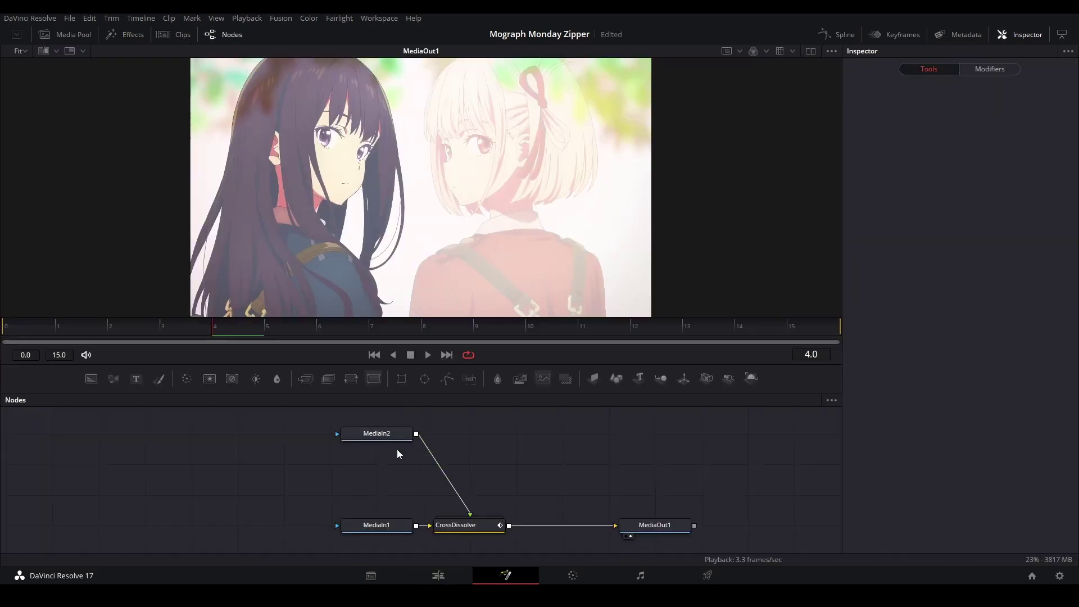
Rearrange the input nodes and show MediaIn2 and MediaIn1 in the viewer to check each source
{"action": "left_click_drag", "start_coordinate": [392, 441], "coordinate": [383, 481]}
{"action": "left_click_drag", "start_coordinate": [503, 477], "coordinate": [382, 437]}
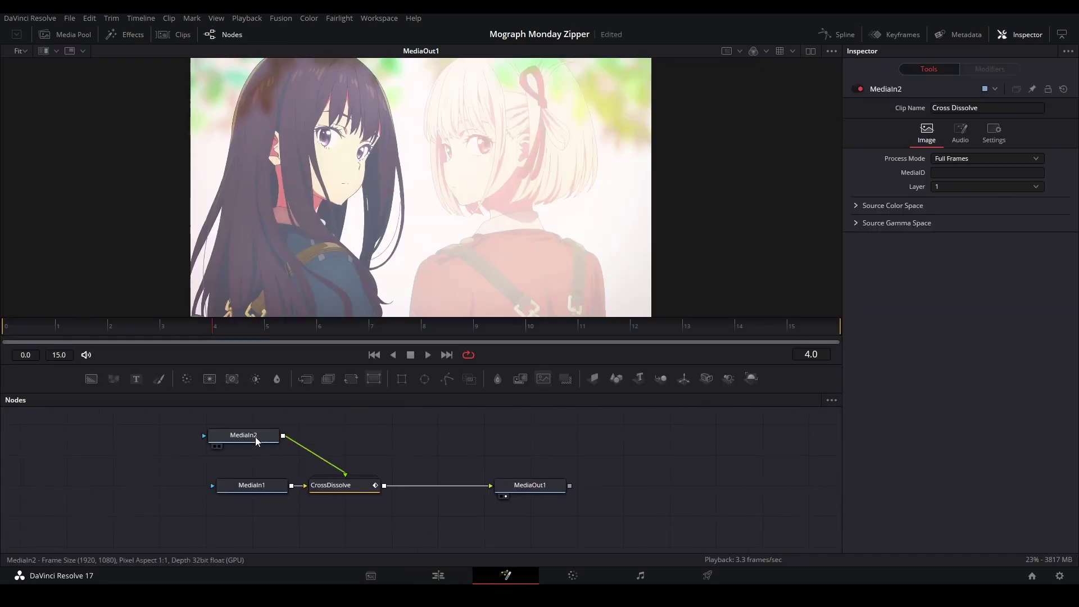
{"action": "left_click_drag", "start_coordinate": [255, 436], "coordinate": [365, 281]}
{"action": "left_click_drag", "start_coordinate": [259, 484], "coordinate": [360, 292]}
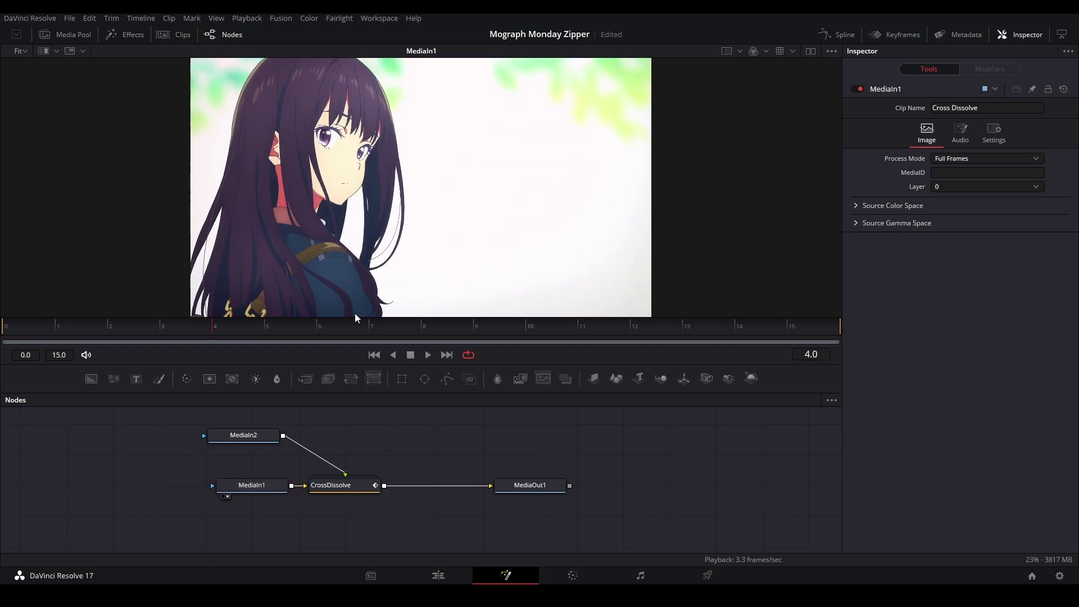
Replace the CrossDissolve node with a Merge, connect MediaIn2 as its foreground, view the result, and save the project
{"action": "left_click_drag", "start_coordinate": [405, 426], "coordinate": [332, 498]}
{"action": "key", "text": "Delete"}
{"action": "key", "text": "ctrl+m"}
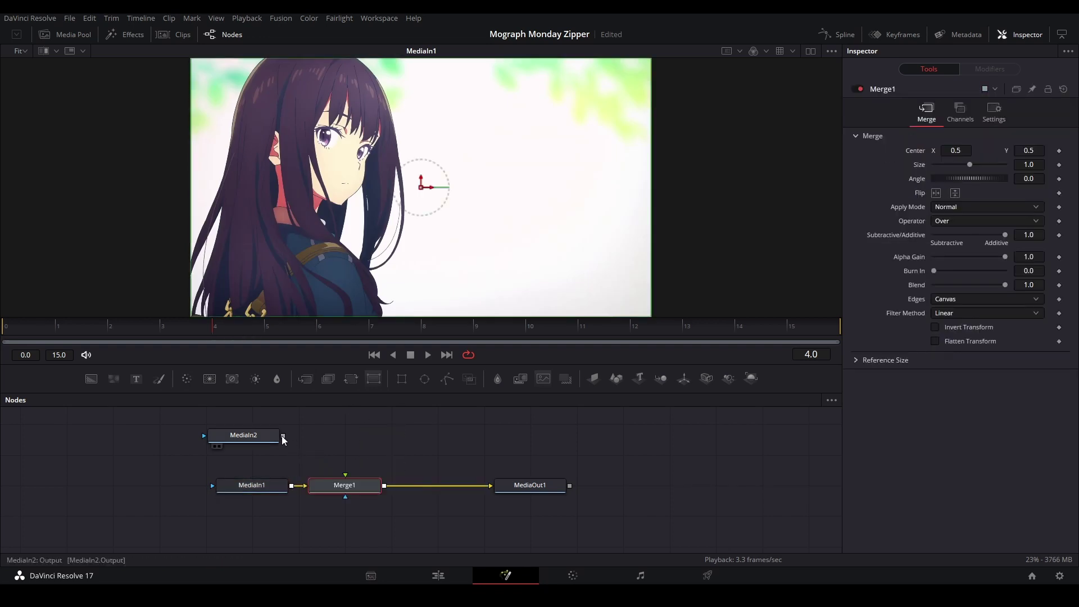
{"action": "left_click_drag", "start_coordinate": [282, 436], "coordinate": [345, 475]}
{"action": "key", "text": "1"}
{"action": "left_click", "coordinate": [395, 461]}
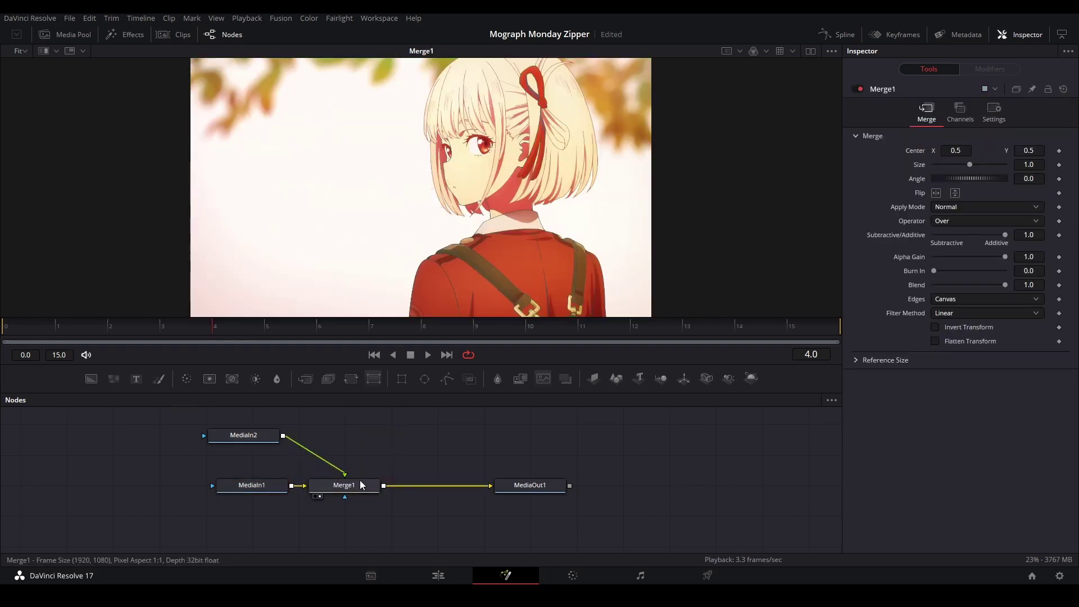
{"action": "key", "text": "ctrl+s"}
Clear space in the node graph, add a separate Background node away from the media nodes, and show it in the viewer
{"action": "left_click_drag", "start_coordinate": [268, 432], "coordinate": [274, 440]}
{"action": "left_click_drag", "start_coordinate": [274, 430], "coordinate": [434, 475]}
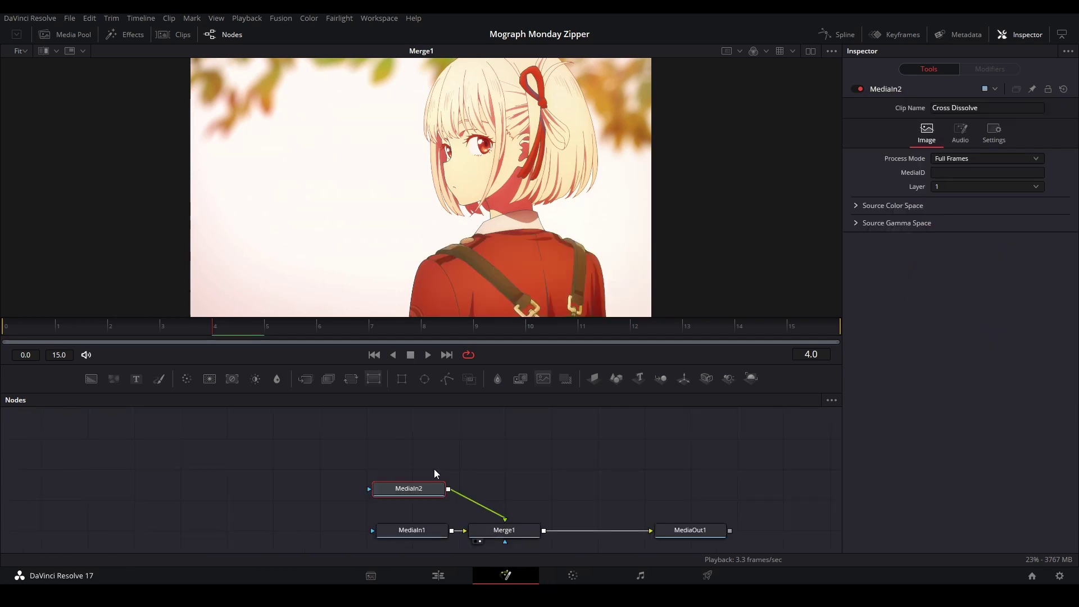
{"action": "scroll", "coordinate": [419, 468], "scroll_direction": "down", "scroll_amount": 3}
{"action": "left_click_drag", "start_coordinate": [336, 464], "coordinate": [422, 479]}
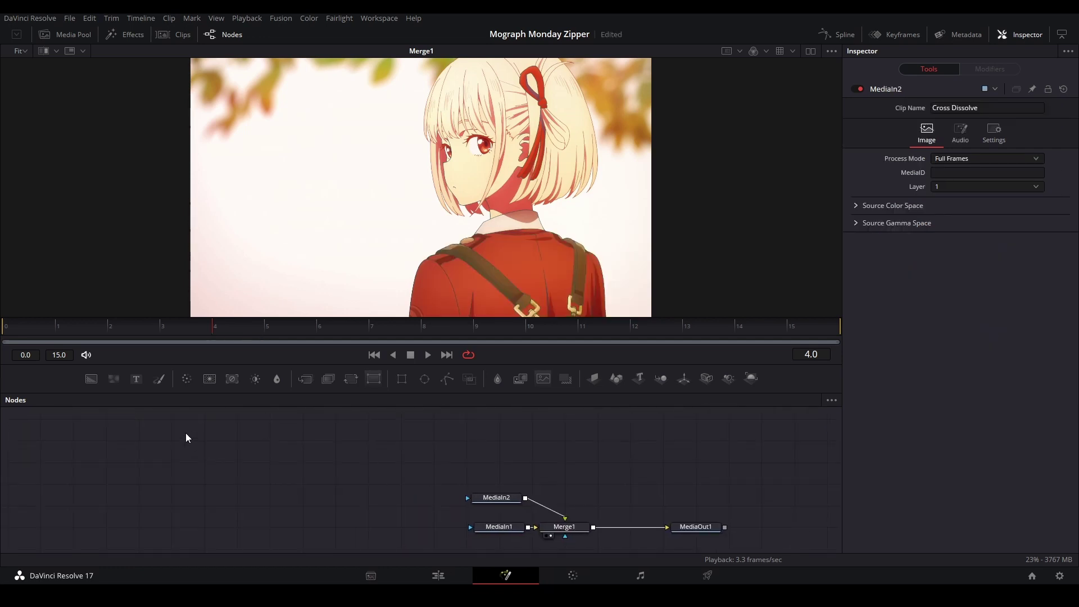
{"action": "left_click_drag", "start_coordinate": [91, 378], "coordinate": [212, 470]}
{"action": "key", "text": "1"}
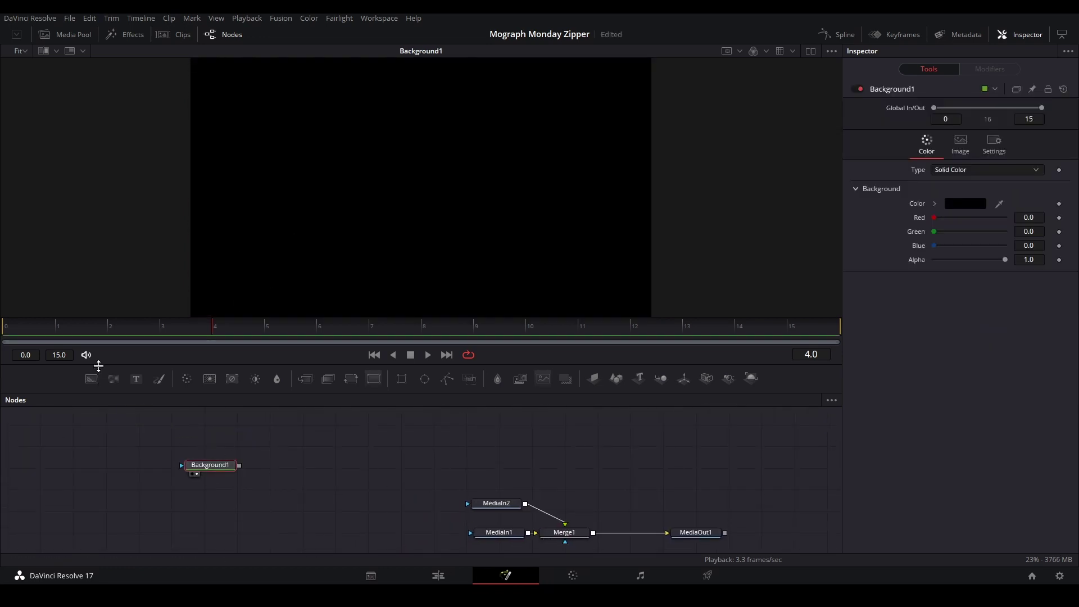
Add an Invert Color node, feed it from the Background node, and show its output in the viewer
{"action": "left_click", "coordinate": [292, 439]}
{"action": "key", "text": "shift+space"}
{"action": "type", "text": "inver"}
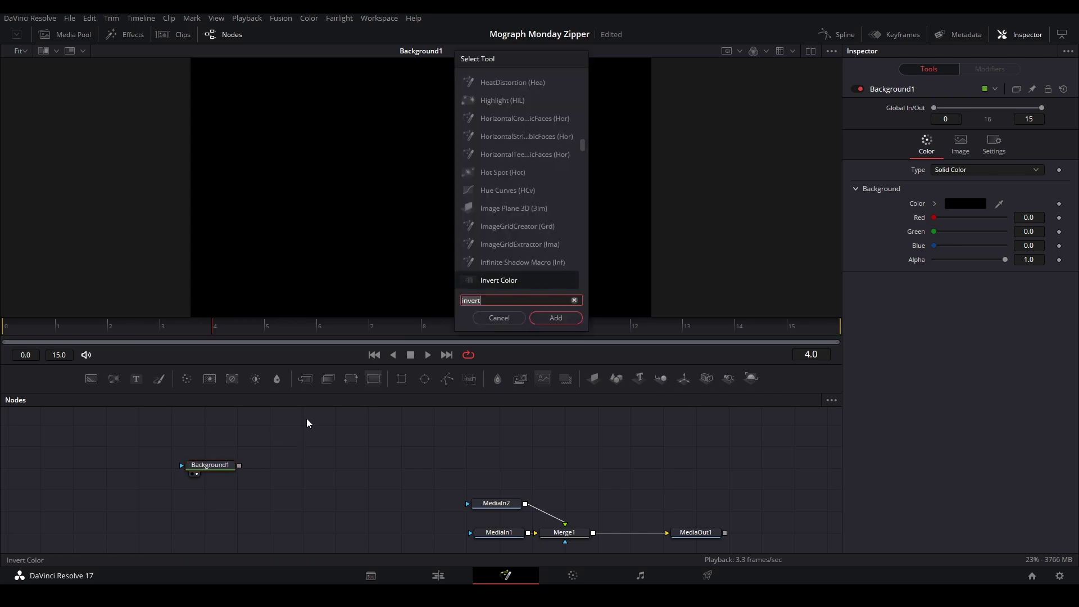
{"action": "key", "text": "Return"}
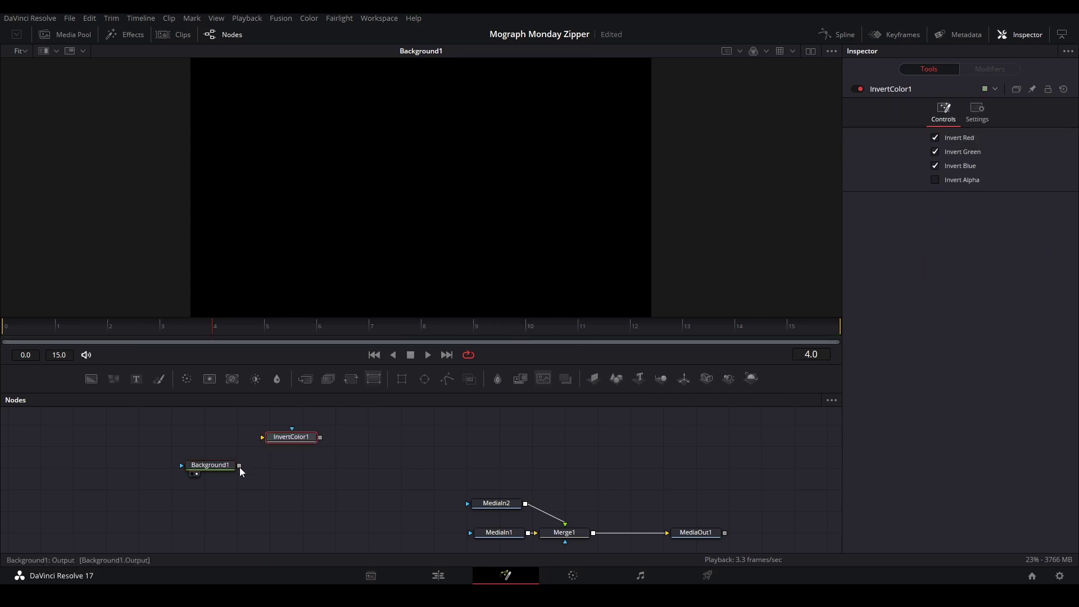
{"action": "left_click_drag", "start_coordinate": [239, 465], "coordinate": [263, 438]}
{"action": "key", "text": "1"}
{"action": "left_click", "coordinate": [360, 470]}
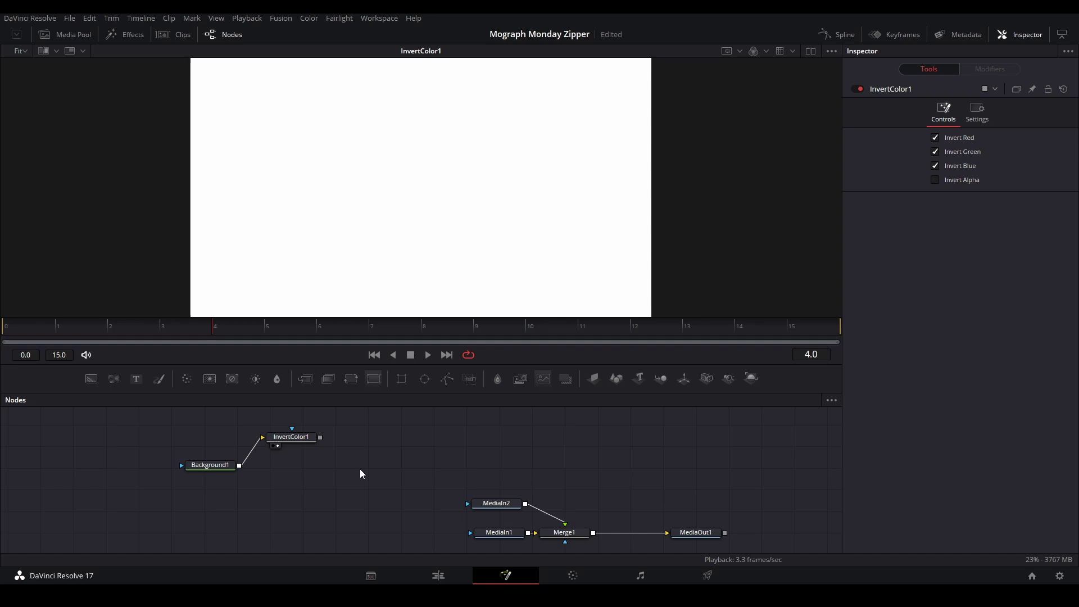
Add a Burn Away node and connect the Background node's output to its main input
{"action": "key", "text": "shift+space"}
{"action": "type", "text": "burn"}
{"action": "key", "text": "Return"}
{"action": "scroll", "coordinate": [276, 471], "scroll_direction": "up", "scroll_amount": 2}
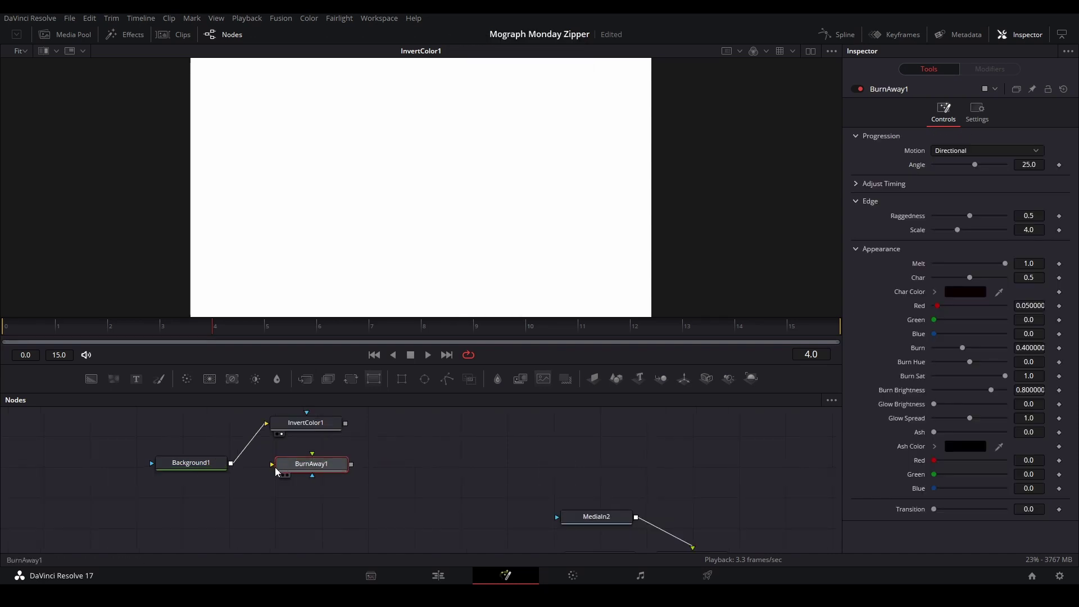
{"action": "left_click_drag", "start_coordinate": [231, 464], "coordinate": [327, 464]}
Connect the Invert Color node to Burn Away's second image input, show Burn Away in the viewer, and save the project
{"action": "left_click", "coordinate": [203, 470]}
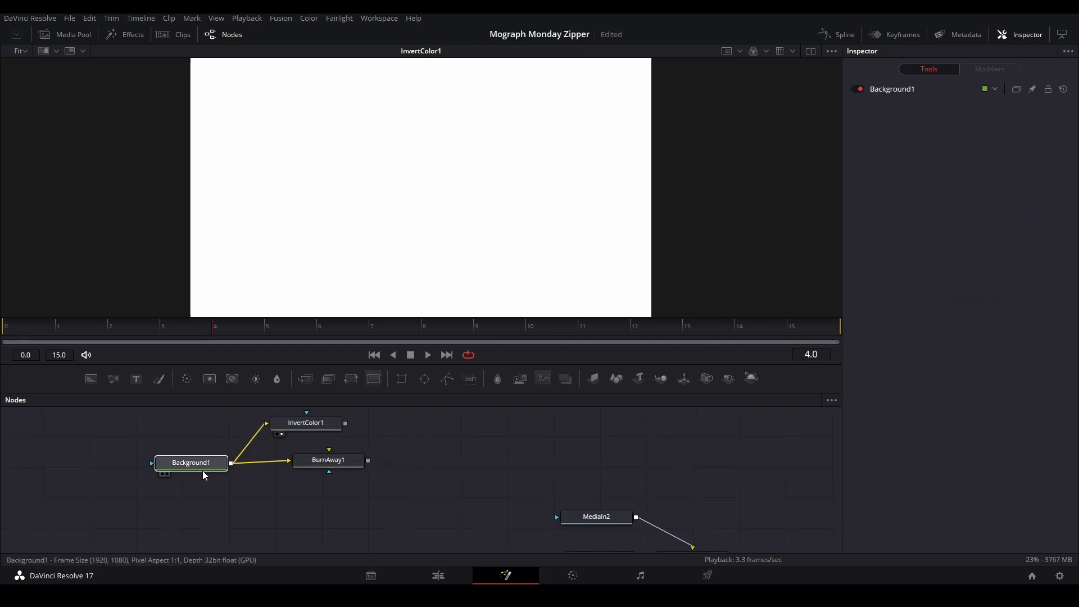
{"action": "key", "text": "1"}
{"action": "left_click", "coordinate": [326, 462]}
{"action": "mouse_move", "coordinate": [346, 423]}
{"action": "left_mouse_down"}
{"action": "mouse_move", "coordinate": [329, 462]}
{"action": "mouse_move", "coordinate": [332, 425]}
{"action": "left_mouse_up"}
{"action": "key", "text": "ctrl+s"}
{"action": "left_click_drag", "start_coordinate": [338, 464], "coordinate": [328, 467]}
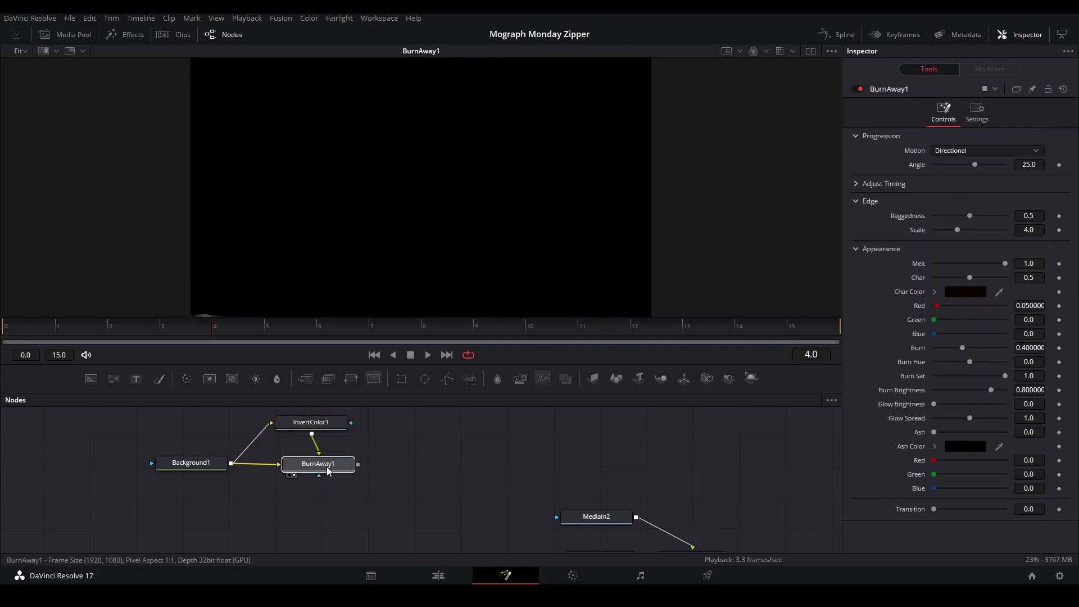
Raise Burn Away's Transition to about 0.535, lower Raggedness, Melt and Char to 0, and reduce Scale to 1
{"action": "mouse_move", "coordinate": [933, 510]}
{"action": "left_mouse_down"}
{"action": "mouse_move", "coordinate": [891, 510]}
{"action": "mouse_move", "coordinate": [900, 508]}
{"action": "left_mouse_up"}
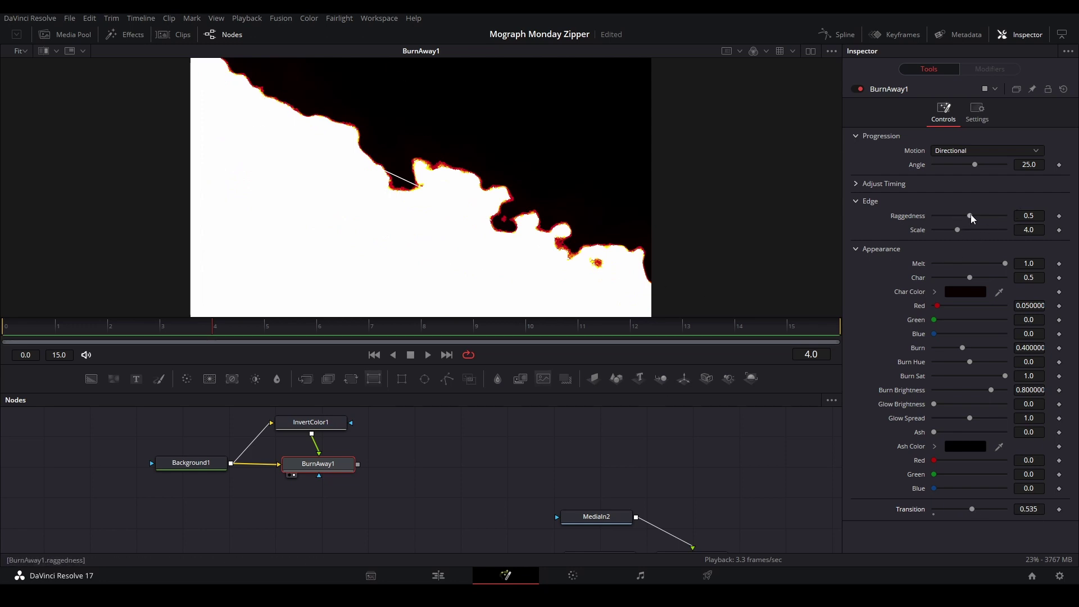
{"action": "left_click_drag", "start_coordinate": [969, 217], "coordinate": [906, 231]}
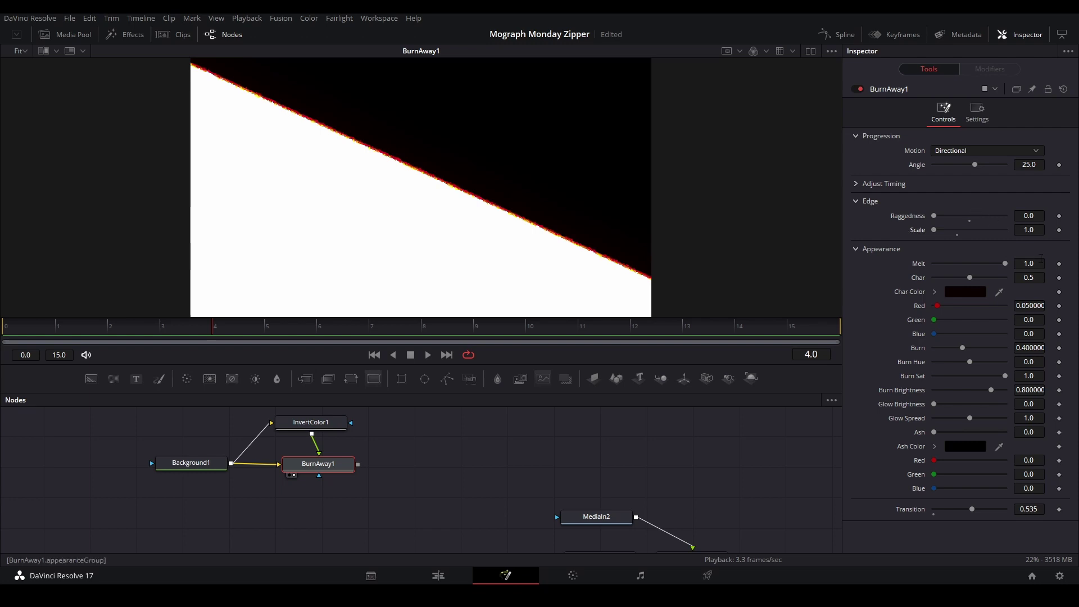
{"action": "double_click", "coordinate": [997, 261]}
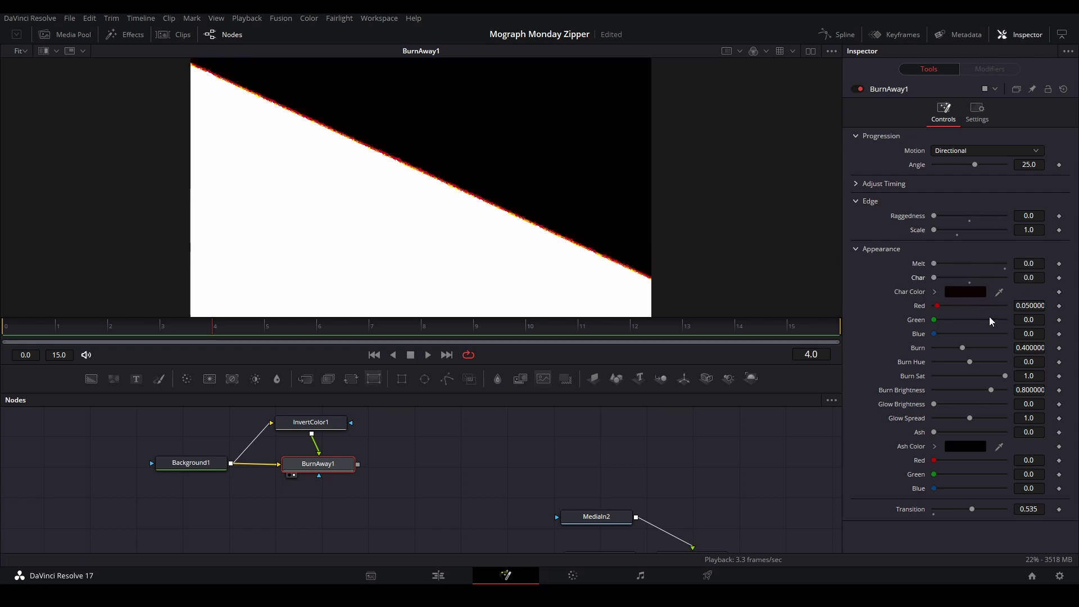
Set Burn Away's Burn, Burn Sat, Burn Brightness and Glow Spread to 0, and save the project
{"action": "type", "text": "0"}
{"action": "key", "text": "Tab"}
{"action": "key", "text": "Tab"}
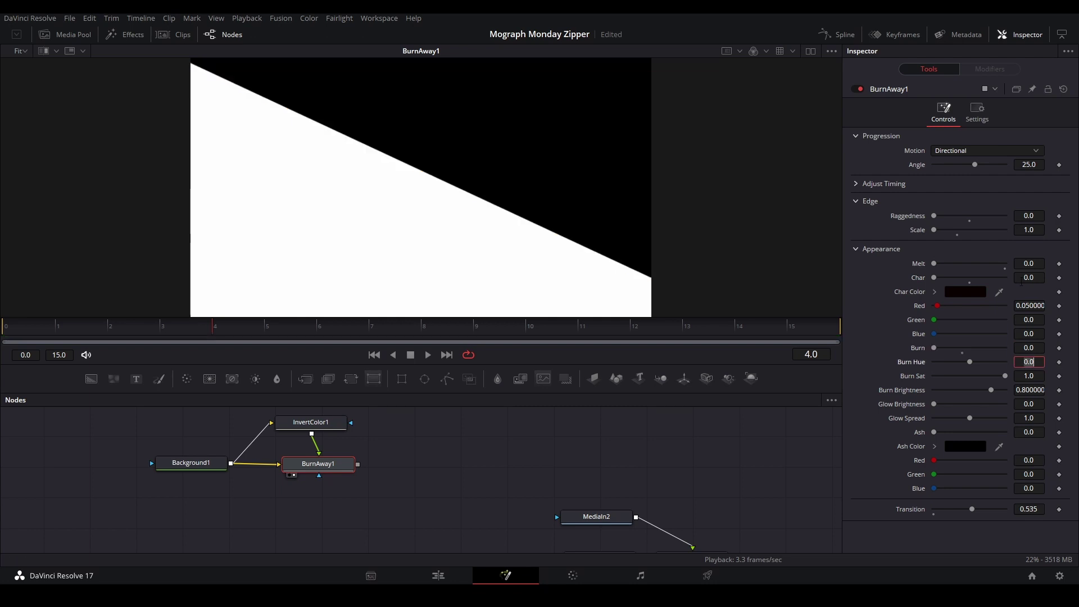
{"action": "type", "text": "0"}
{"action": "key", "text": "Tab"}
{"action": "type", "text": "0"}
{"action": "key", "text": "Tab"}
{"action": "key", "text": "Tab"}
{"action": "type", "text": "0"}
{"action": "key", "text": "Tab"}
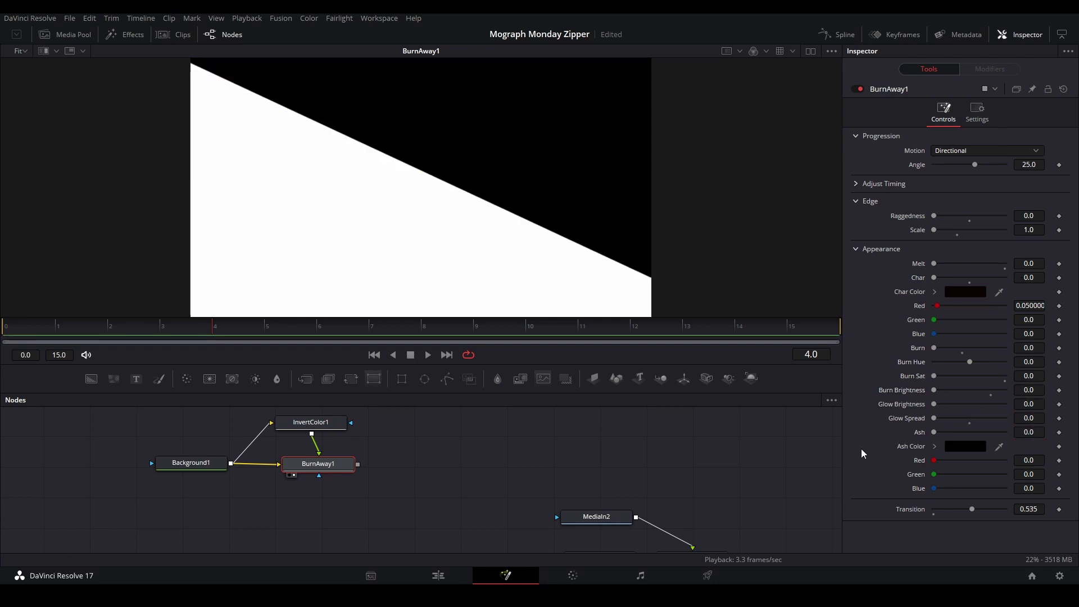
{"action": "key", "text": "ctrl+s"}
Change Burn Away's Motion to Path and move the path's lower-left point out beyond the frame's left edge
{"action": "left_click", "coordinate": [951, 150]}
{"action": "left_click", "coordinate": [959, 187]}
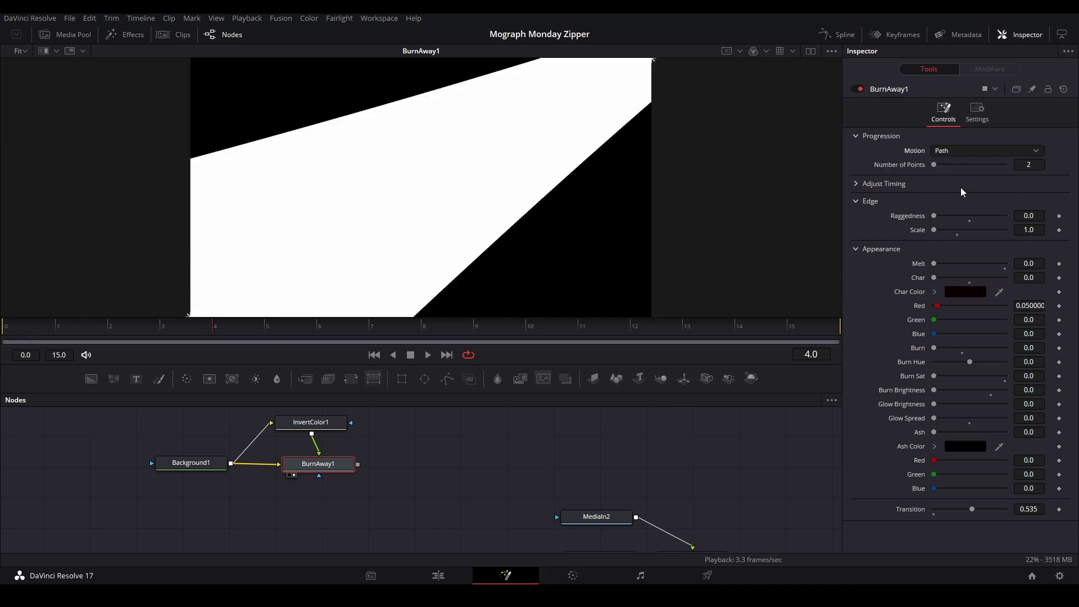
{"action": "left_click_drag", "start_coordinate": [612, 104], "coordinate": [609, 147]}
{"action": "left_click_drag", "start_coordinate": [650, 100], "coordinate": [653, 100]}
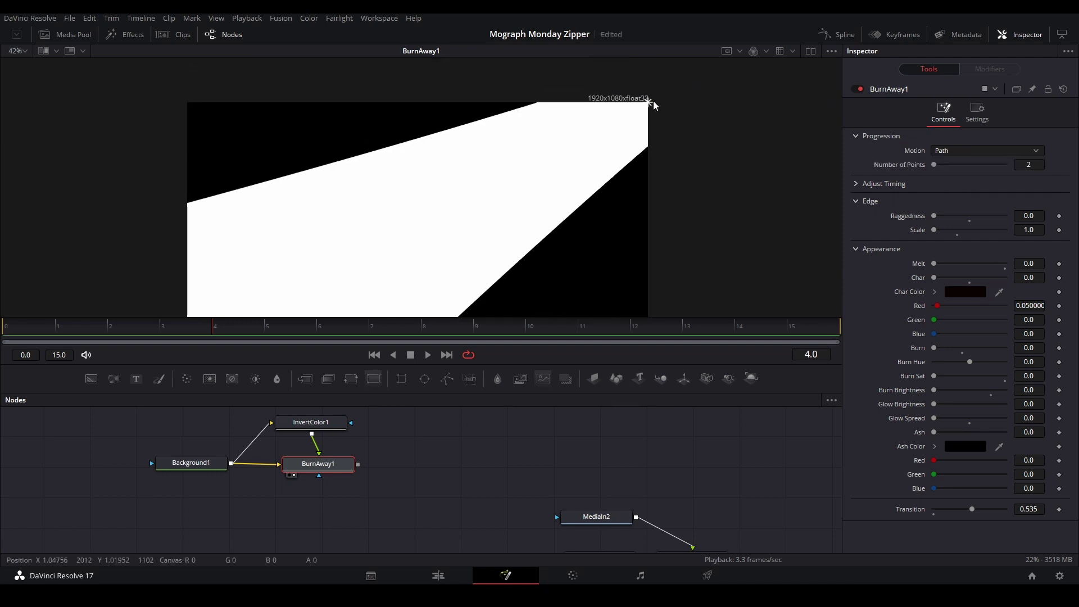
{"action": "left_click_drag", "start_coordinate": [606, 170], "coordinate": [719, 53]}
{"action": "left_click_drag", "start_coordinate": [297, 244], "coordinate": [224, 145]}
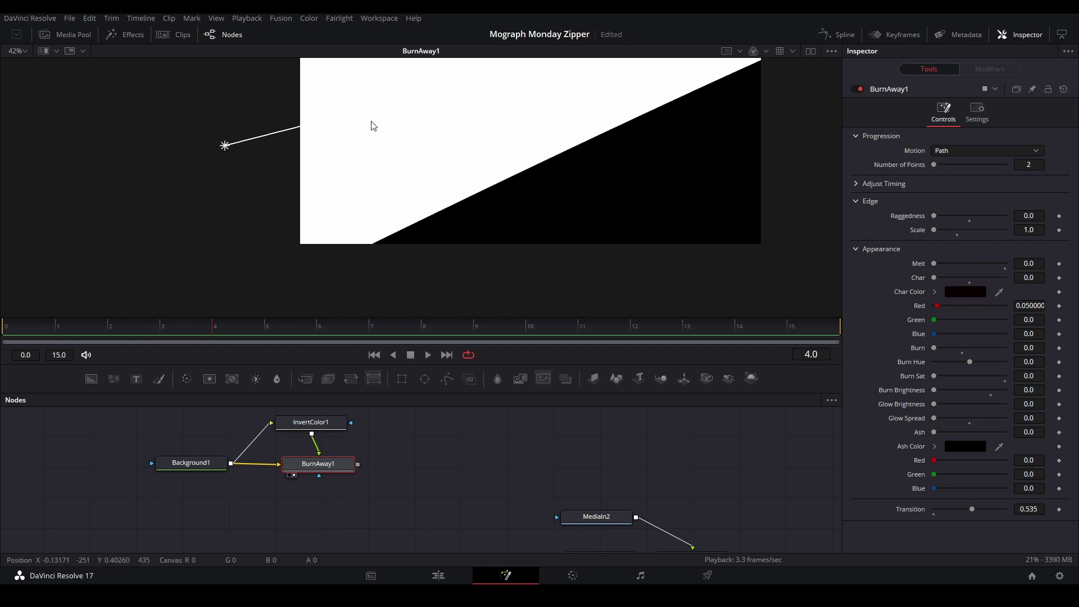
Place the two path points at the vertical middle of the frame's left and right edges, aligned with the centre guide
{"action": "mouse_move", "coordinate": [374, 125]}
{"action": "left_mouse_down"}
{"action": "mouse_move", "coordinate": [215, 258]}
{"action": "mouse_move", "coordinate": [611, 209]}
{"action": "left_mouse_up"}
{"action": "scroll", "coordinate": [623, 148], "scroll_direction": "down", "scroll_amount": 2}
{"action": "mouse_move", "coordinate": [691, 122]}
{"action": "left_mouse_down"}
{"action": "mouse_move", "coordinate": [646, 97]}
{"action": "mouse_move", "coordinate": [283, 219]}
{"action": "mouse_move", "coordinate": [300, 246]}
{"action": "left_mouse_up"}
{"action": "scroll", "coordinate": [326, 179], "scroll_direction": "up", "scroll_amount": 5}
{"action": "scroll", "coordinate": [371, 228], "scroll_direction": "down", "scroll_amount": 4}
{"action": "left_click_drag", "start_coordinate": [716, 226], "coordinate": [373, 170]}
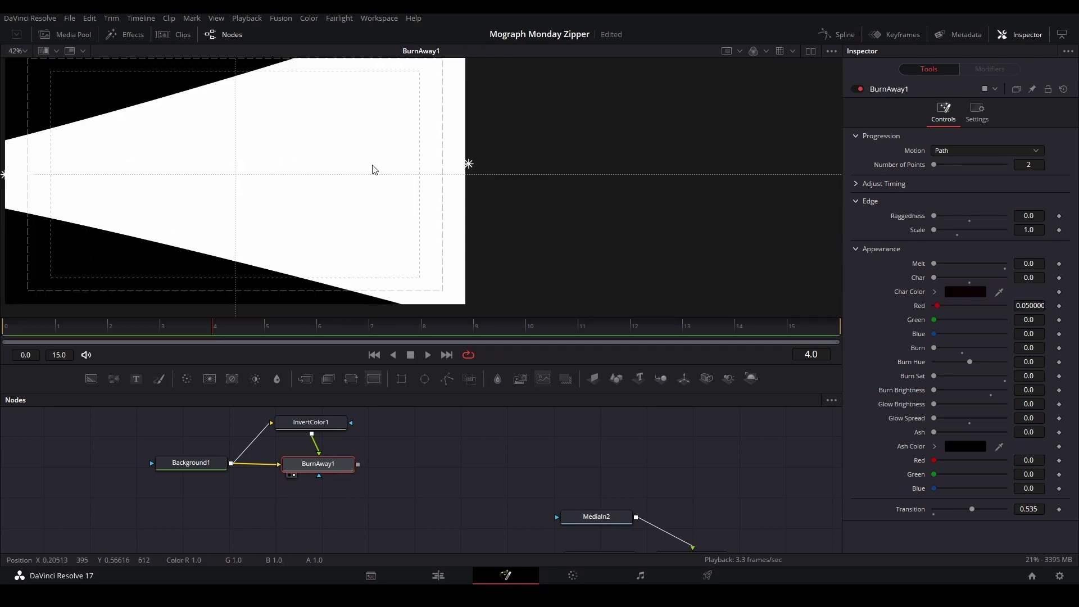
{"action": "scroll", "coordinate": [473, 161], "scroll_direction": "up", "scroll_amount": 5}
{"action": "left_click_drag", "start_coordinate": [446, 207], "coordinate": [432, 260]}
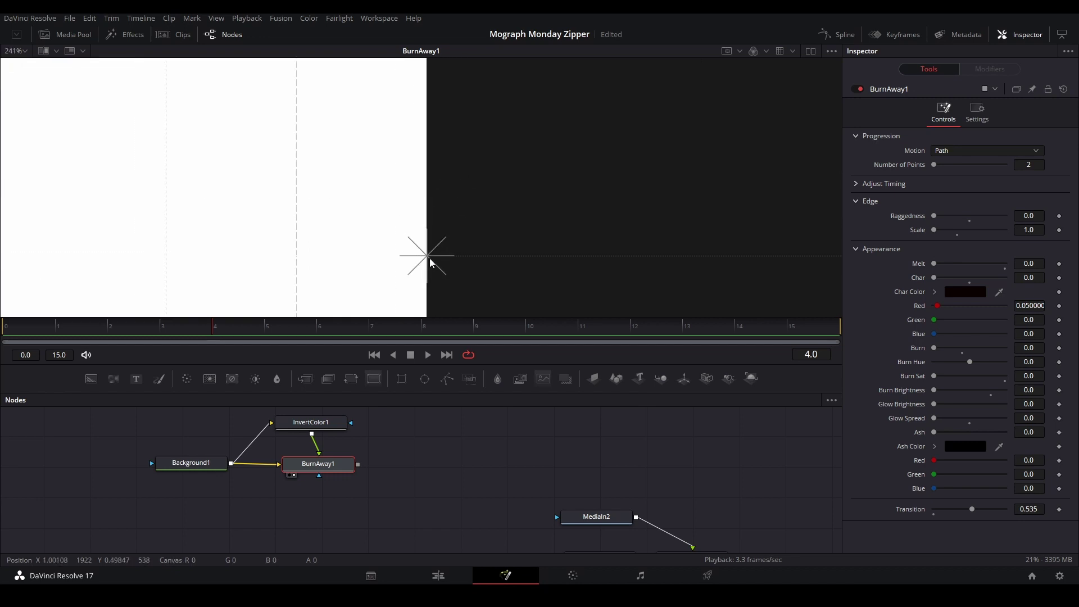
{"action": "key", "text": "ctrl+f"}
Run Burn Away's Transition up to 1.0 and back to 0, modify it with Anim Curves, and show the modifier's settings
{"action": "mouse_move", "coordinate": [972, 509]}
{"action": "left_mouse_down"}
{"action": "mouse_move", "coordinate": [960, 510]}
{"action": "mouse_move", "coordinate": [1014, 506]}
{"action": "mouse_move", "coordinate": [919, 520]}
{"action": "mouse_move", "coordinate": [1008, 511]}
{"action": "left_mouse_up"}
{"action": "scroll", "coordinate": [735, 297], "scroll_direction": "up", "scroll_amount": 2}
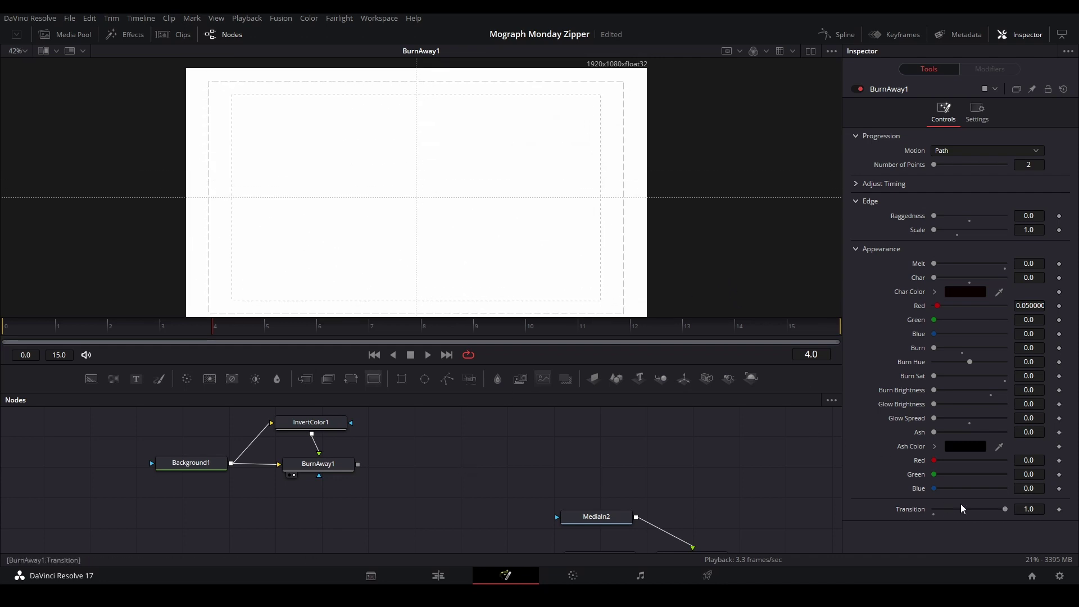
{"action": "left_click_drag", "start_coordinate": [1004, 508], "coordinate": [898, 505]}
{"action": "right_click", "coordinate": [906, 509]}
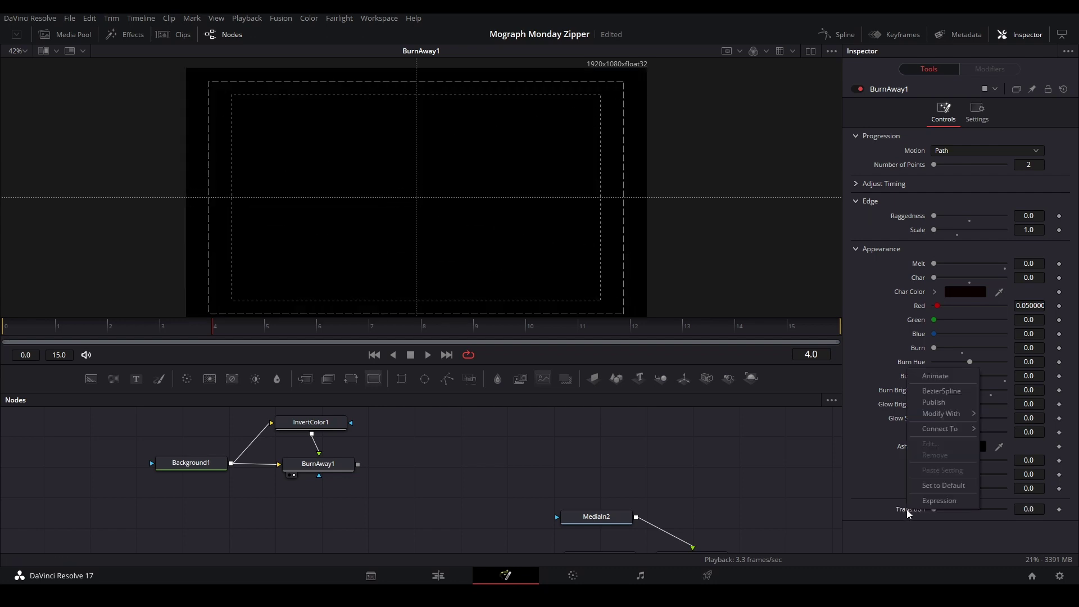
{"action": "mouse_move", "coordinate": [937, 416]}
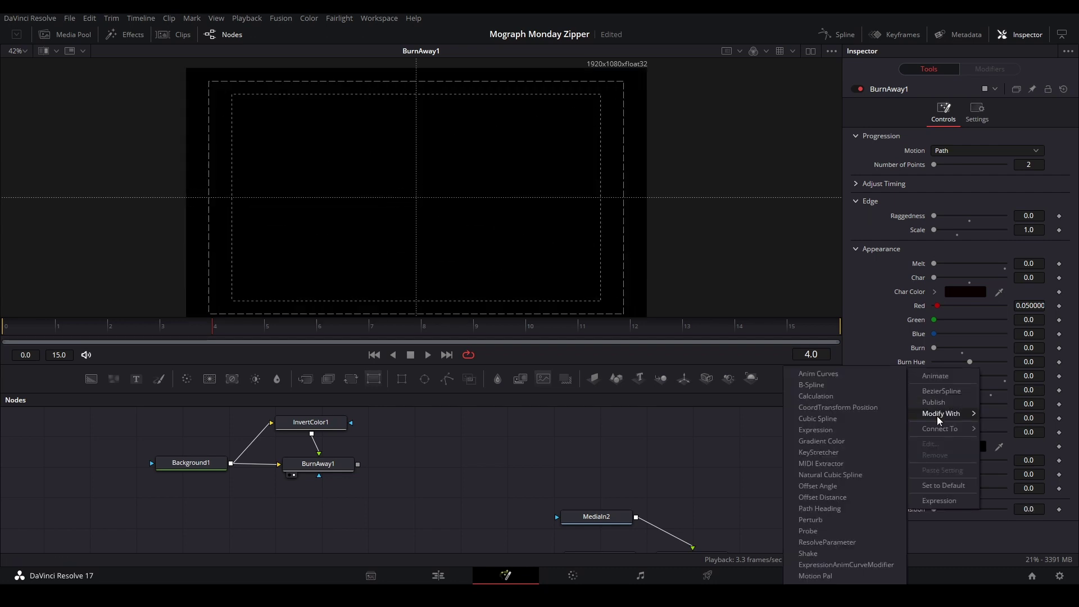
{"action": "left_click", "coordinate": [838, 373]}
{"action": "left_click", "coordinate": [987, 68]}
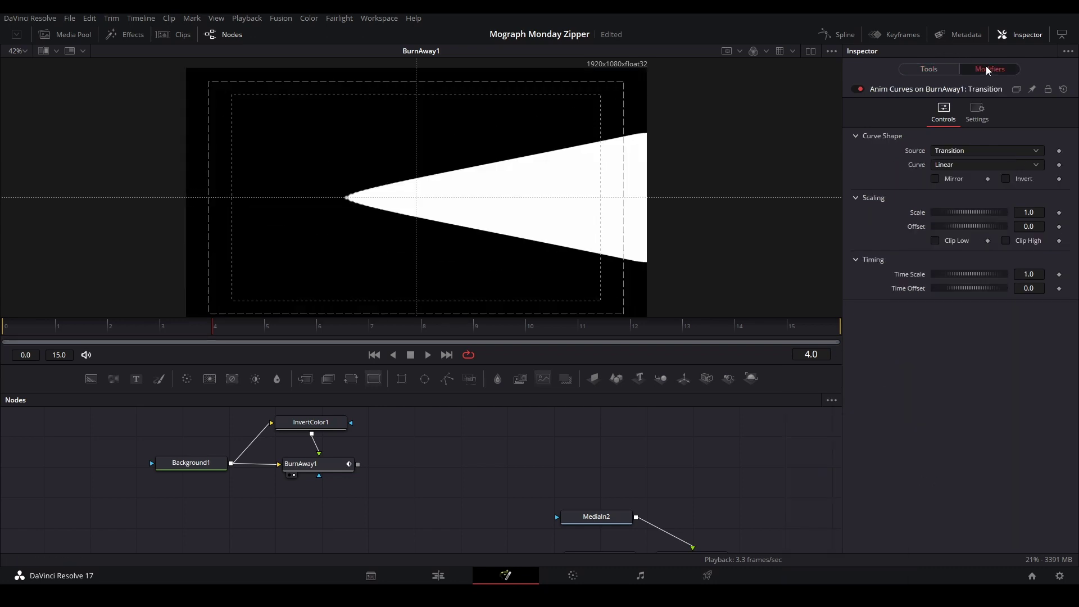
Set the Anim Curves curve to Custom, shape it into an S with flat ease-in and ease-out, and play from the start
{"action": "left_click", "coordinate": [951, 165]}
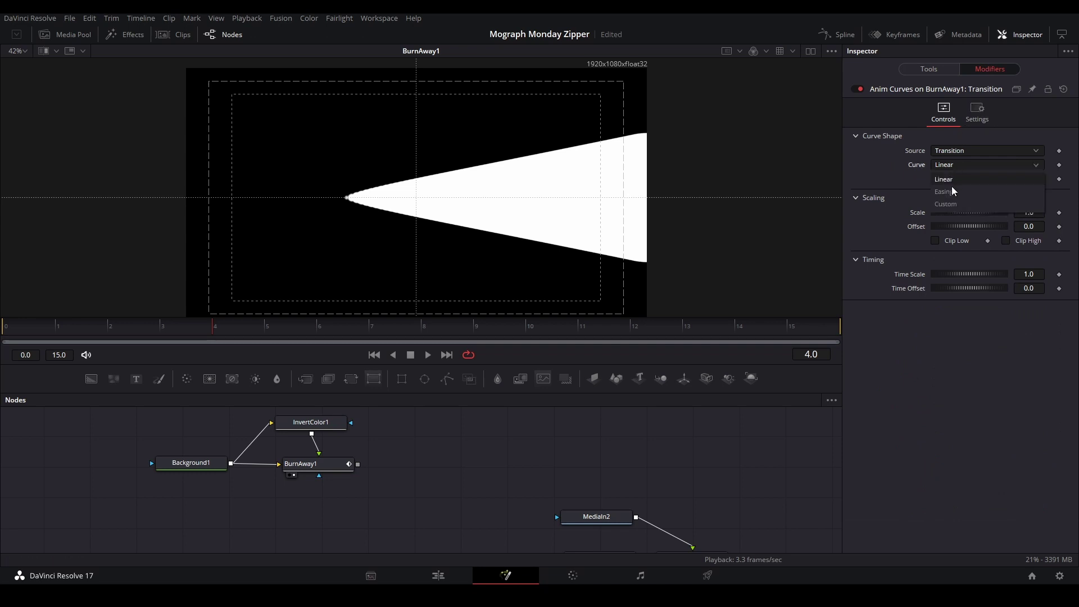
{"action": "left_click", "coordinate": [957, 202]}
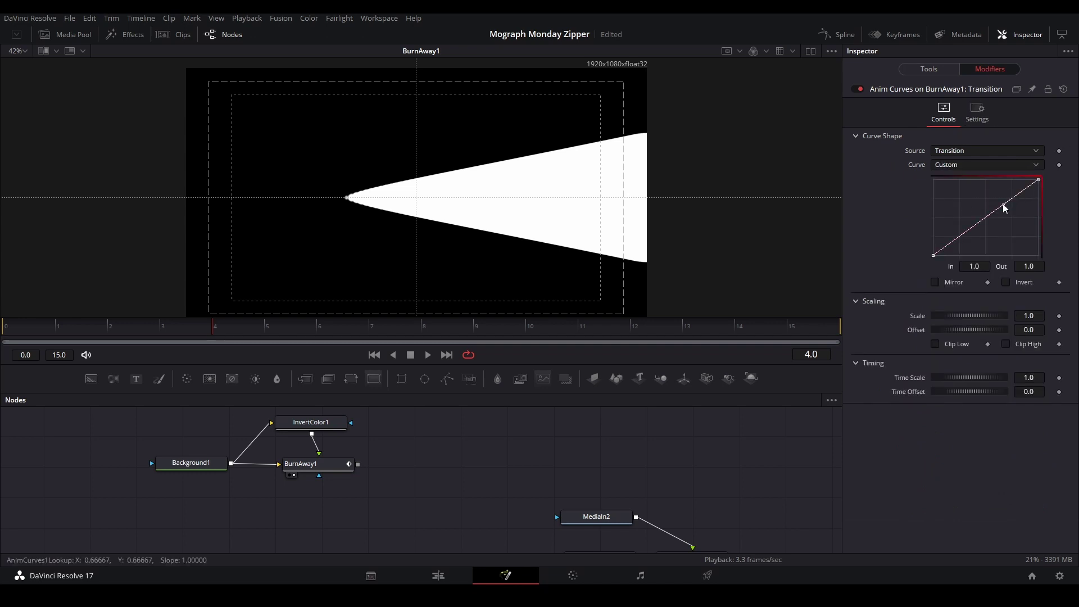
{"action": "left_click_drag", "start_coordinate": [1003, 204], "coordinate": [986, 180]}
{"action": "left_click", "coordinate": [966, 225]}
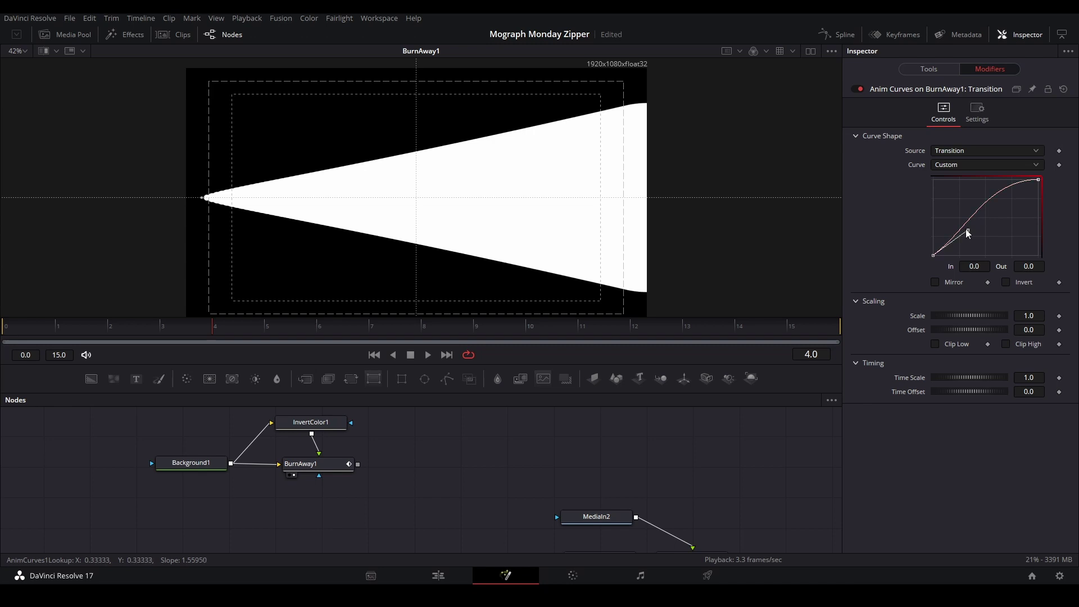
{"action": "left_click_drag", "start_coordinate": [966, 223], "coordinate": [966, 256]}
{"action": "left_click", "coordinate": [4, 329]}
{"action": "key", "text": "space"}
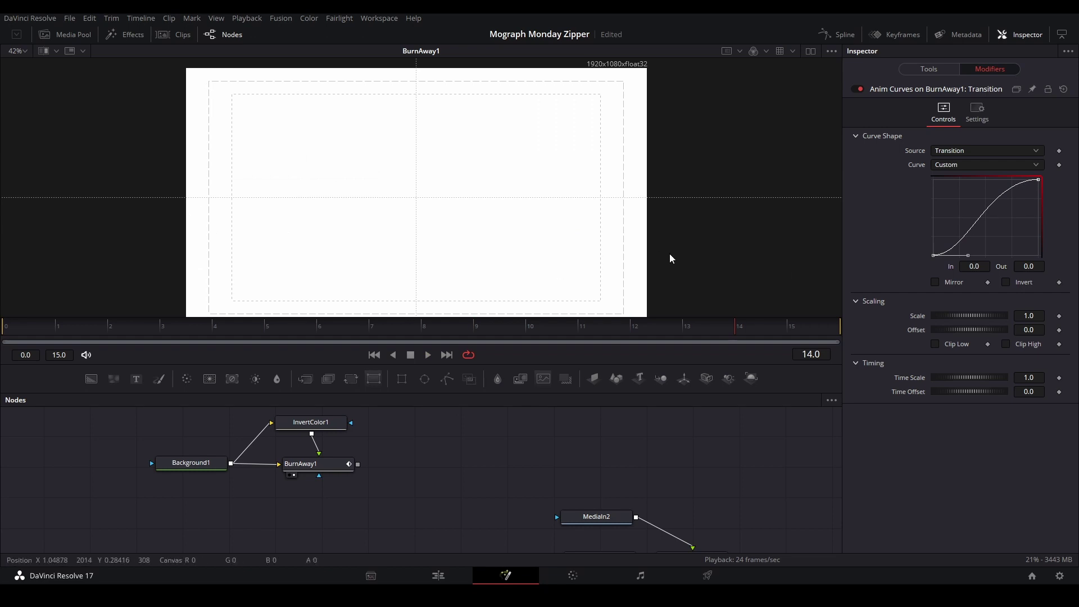
Move the Background, Invert Color and Burn Away nodes together near the media nodes and connect Burn Away to Merge1's mask input
{"action": "left_click", "coordinate": [933, 71]}
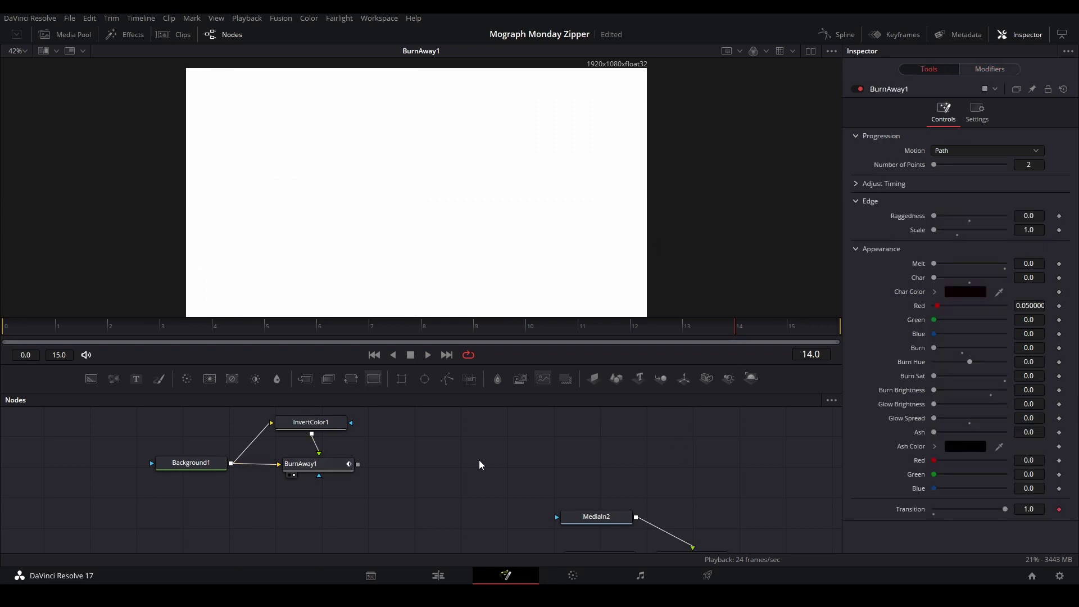
{"action": "left_click_drag", "start_coordinate": [407, 489], "coordinate": [91, 406]}
{"action": "left_click_drag", "start_coordinate": [360, 460], "coordinate": [571, 435]}
{"action": "left_click_drag", "start_coordinate": [658, 458], "coordinate": [525, 435]}
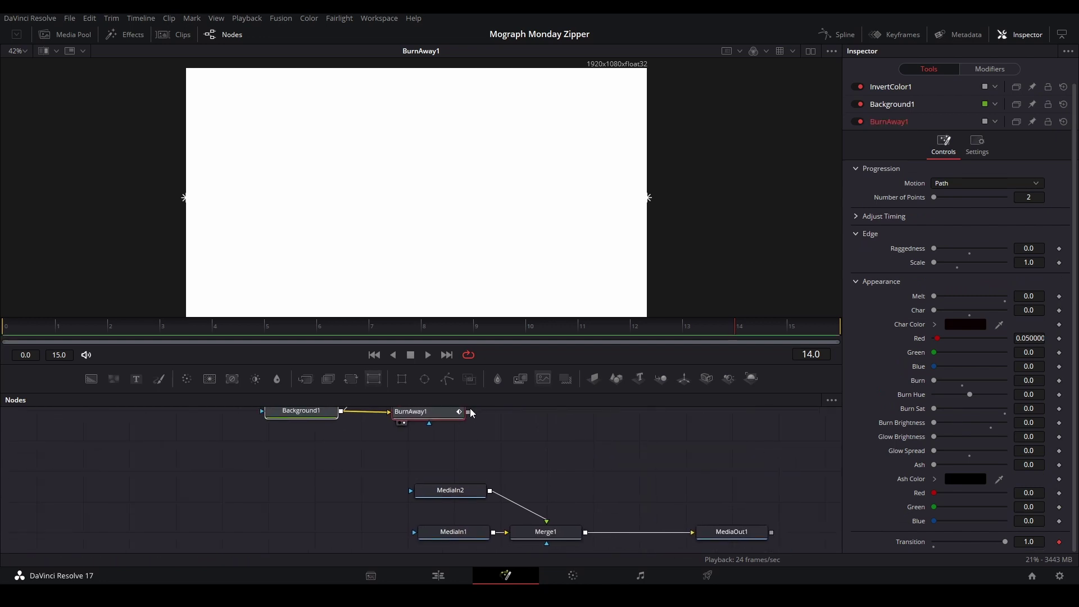
{"action": "left_click_drag", "start_coordinate": [467, 413], "coordinate": [517, 450]}
Show Merge1 in the viewer and set its mask channel to Luminance
{"action": "left_click", "coordinate": [520, 503]}
{"action": "key", "text": "2"}
{"action": "left_click", "coordinate": [990, 111]}
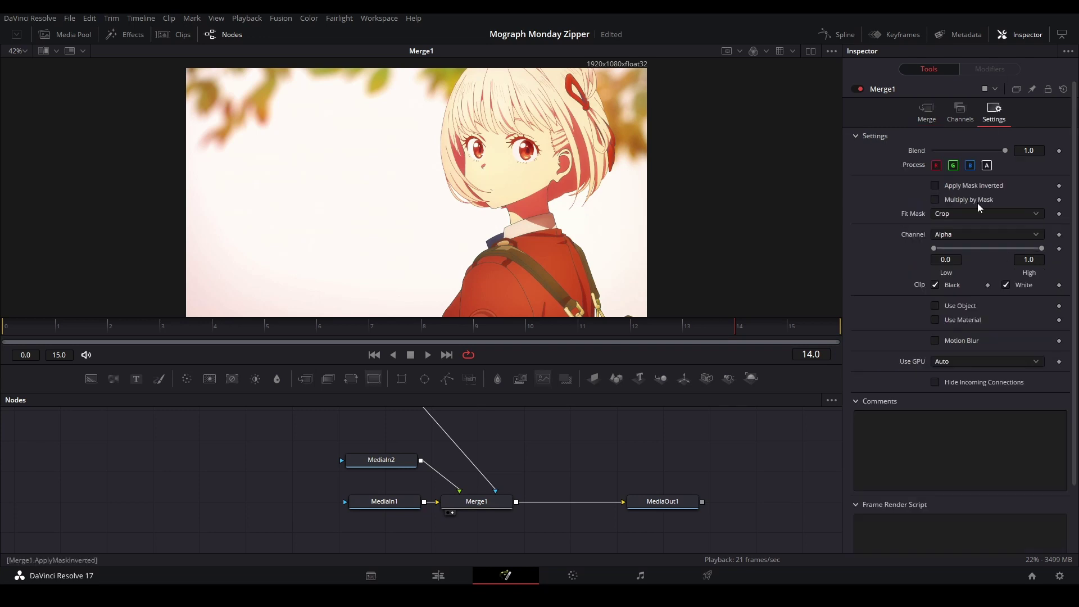
{"action": "left_click", "coordinate": [972, 234]}
{"action": "left_click", "coordinate": [976, 315]}
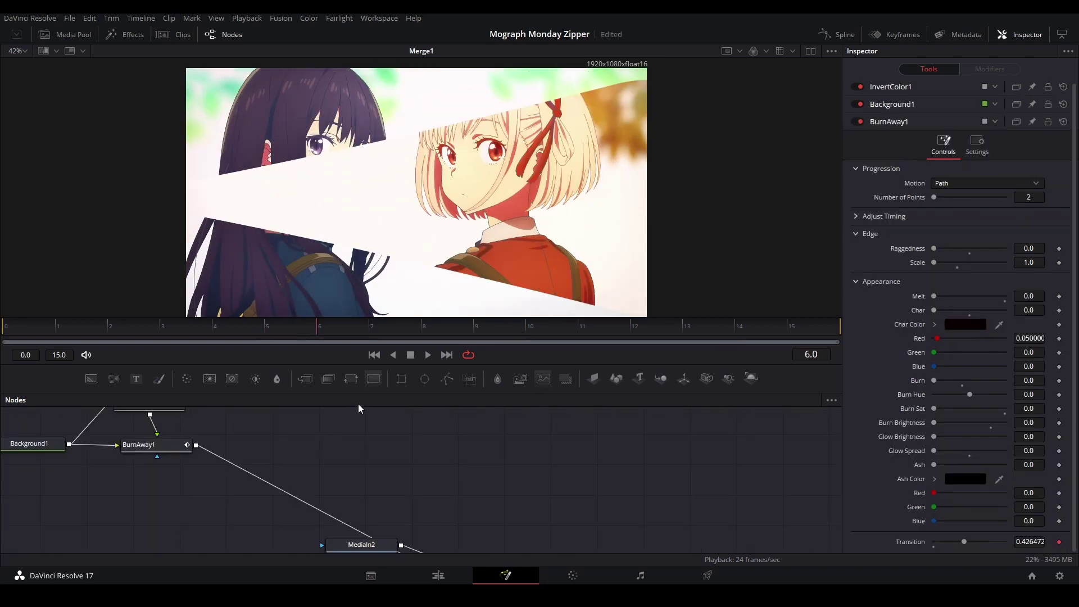
Insert a Transform node between Burn Away and Merge1, set its Size to 1.065, and play the transition from the start
{"action": "left_click_drag", "start_coordinate": [358, 404], "coordinate": [324, 429]}
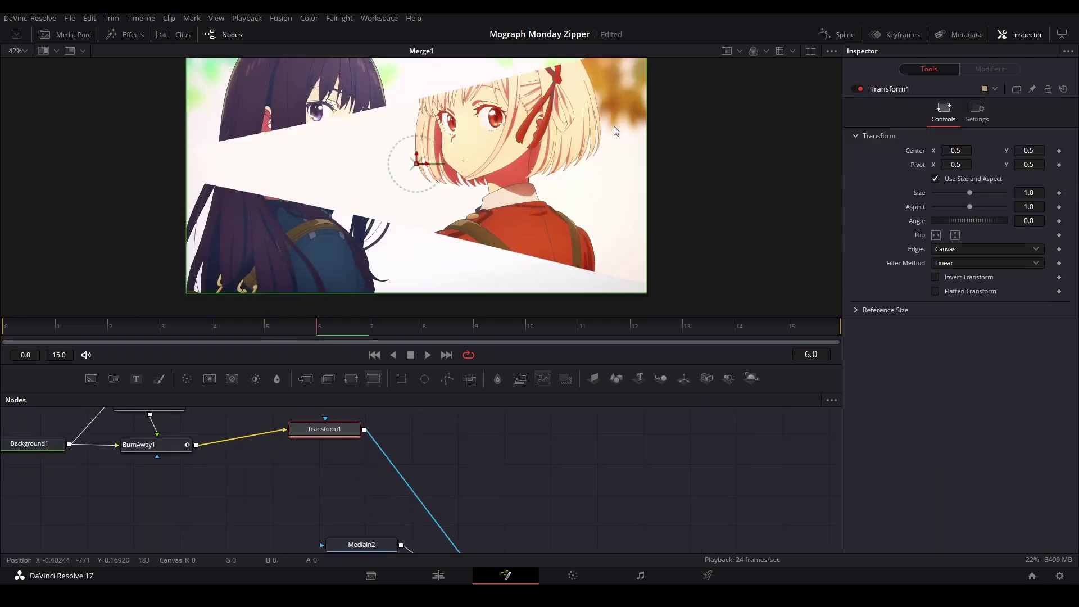
{"action": "scroll", "coordinate": [613, 144], "scroll_direction": "up", "scroll_amount": 8}
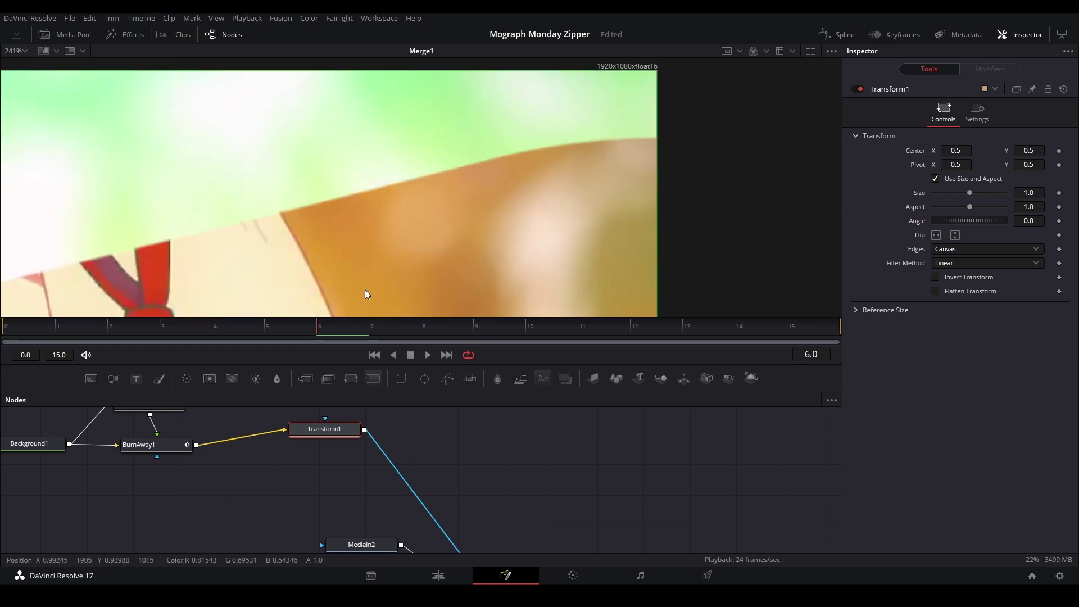
{"action": "left_click_drag", "start_coordinate": [324, 429], "coordinate": [318, 441]}
{"action": "left_click_drag", "start_coordinate": [970, 193], "coordinate": [971, 192]}
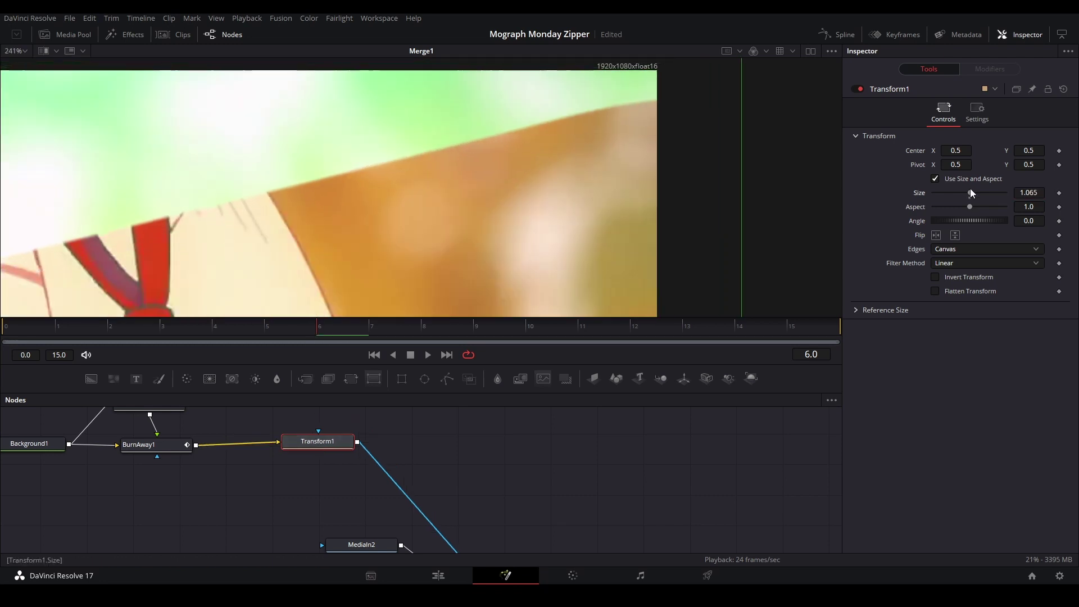
{"action": "scroll", "coordinate": [756, 204], "scroll_direction": "down", "scroll_amount": 8}
{"action": "left_click", "coordinate": [58, 323]}
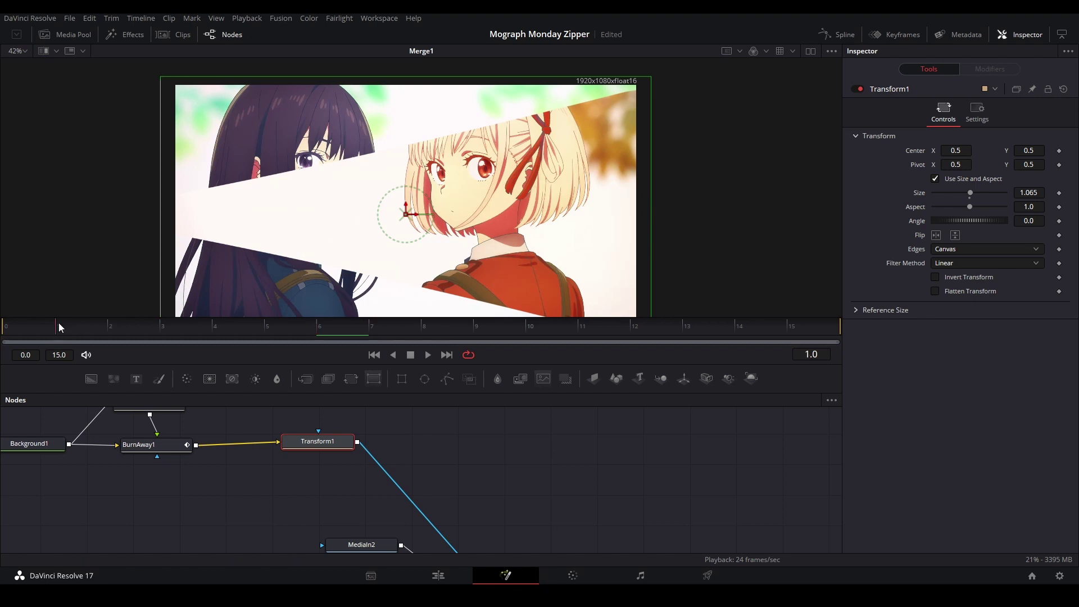
{"action": "left_click_drag", "start_coordinate": [59, 323], "coordinate": [4, 323]}
{"action": "key", "text": "space"}
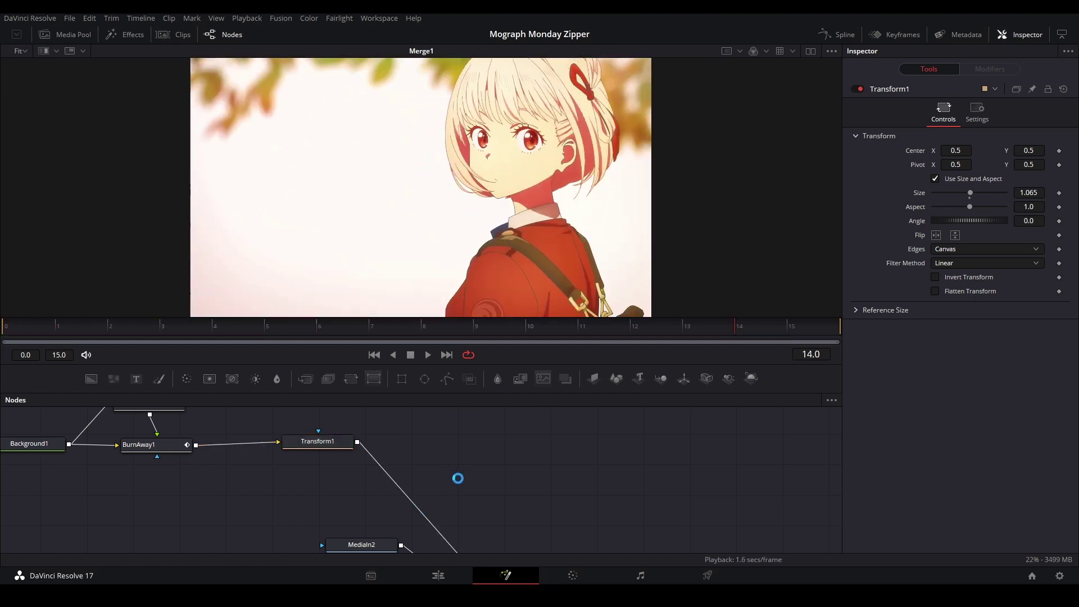
Add a Matte Control node, feed the Transform output into its background input, and show it in the viewer
{"action": "left_click_drag", "start_coordinate": [470, 493], "coordinate": [436, 495]}
{"action": "scroll", "coordinate": [368, 460], "scroll_direction": "down", "scroll_amount": 3}
{"action": "scroll", "coordinate": [436, 472], "scroll_direction": "up", "scroll_amount": 3}
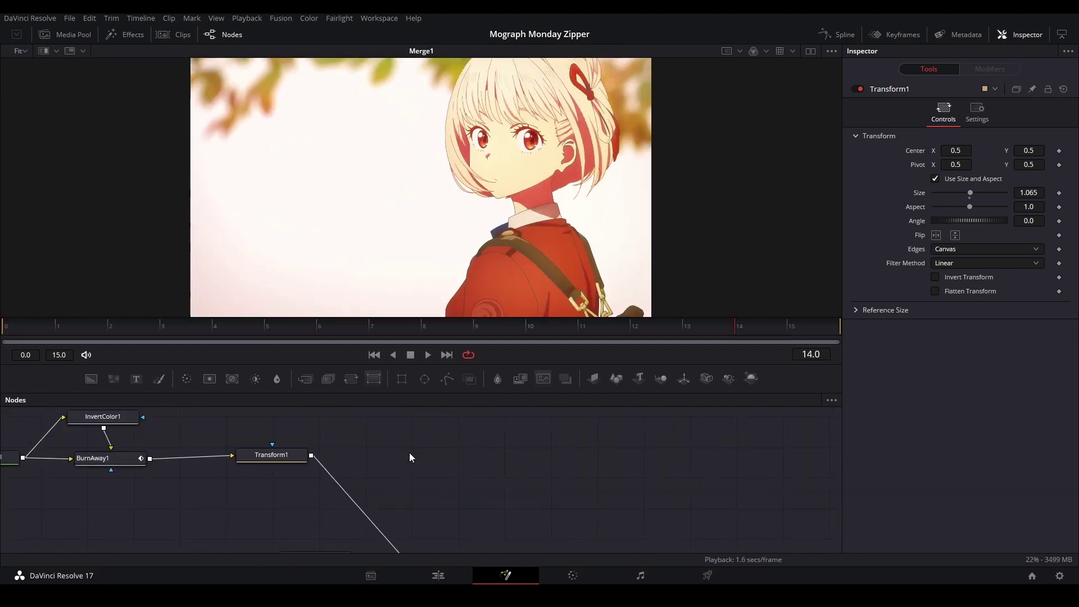
{"action": "key", "text": "shift+space"}
{"action": "type", "text": "matte"}
{"action": "key", "text": "Return"}
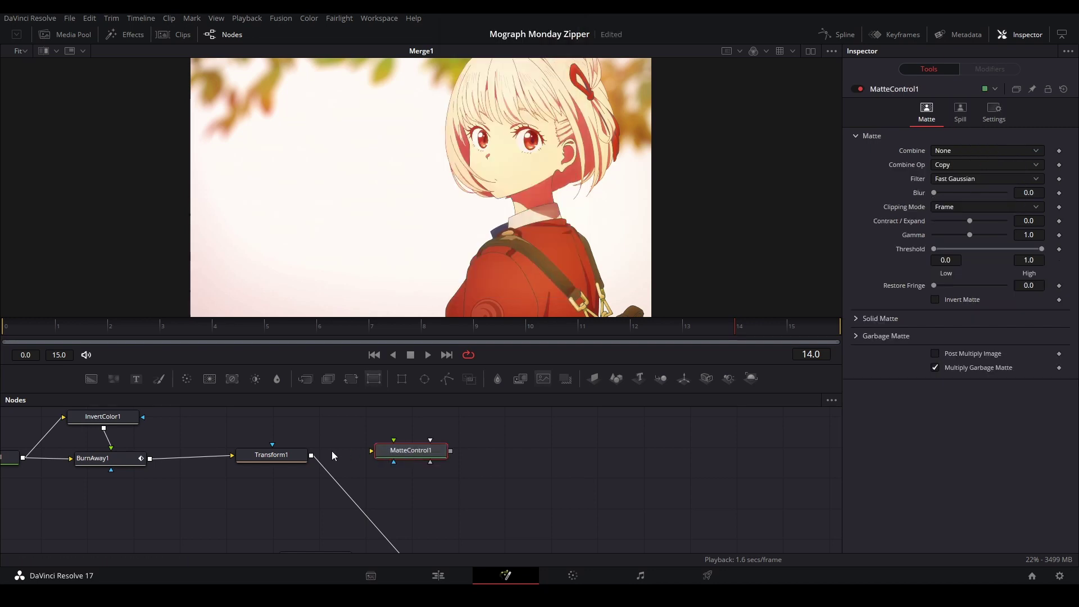
{"action": "left_click", "coordinate": [271, 454]}
{"action": "left_click_drag", "start_coordinate": [310, 454], "coordinate": [423, 469]}
{"action": "key", "text": "2"}
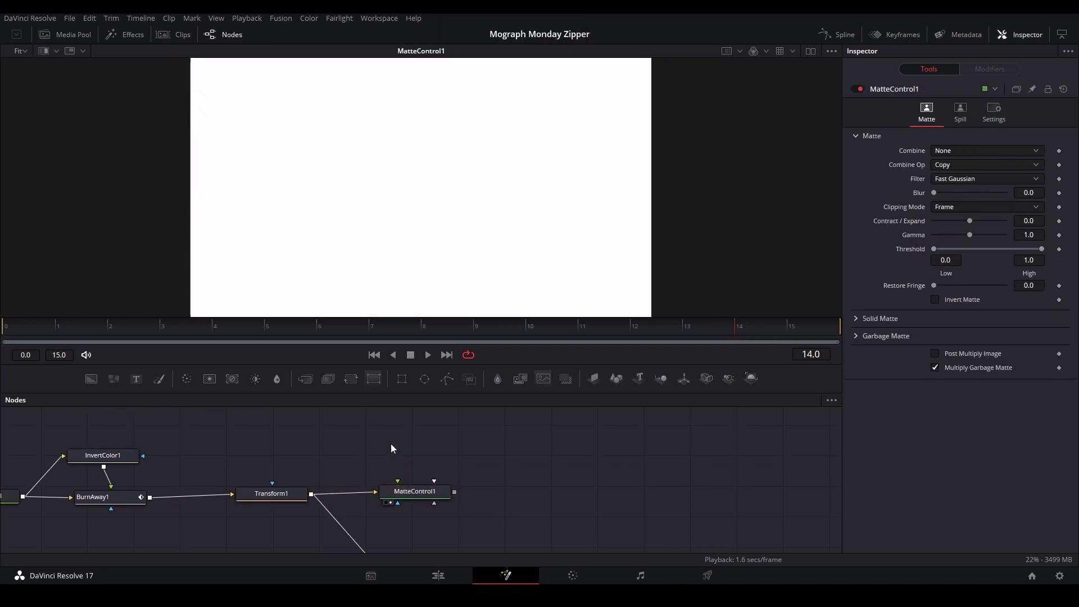
Add a Time Speed node, connect the Transform output to it, and set its Delay to -1
{"action": "key", "text": "shift+space"}
{"action": "type", "text": "timesp"}
{"action": "key", "text": "Return"}
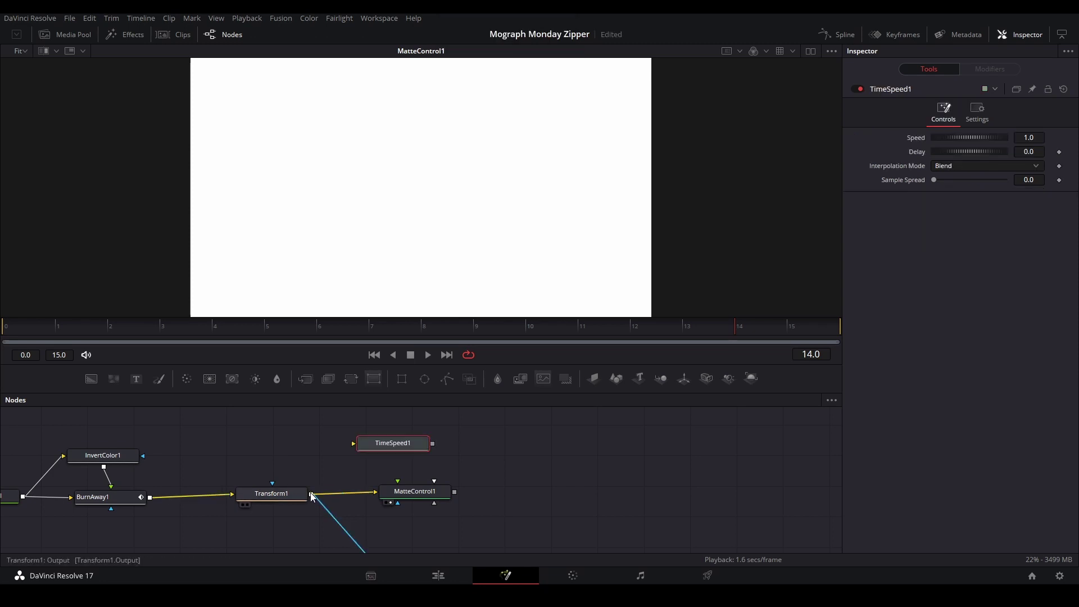
{"action": "left_click_drag", "start_coordinate": [312, 497], "coordinate": [411, 445]}
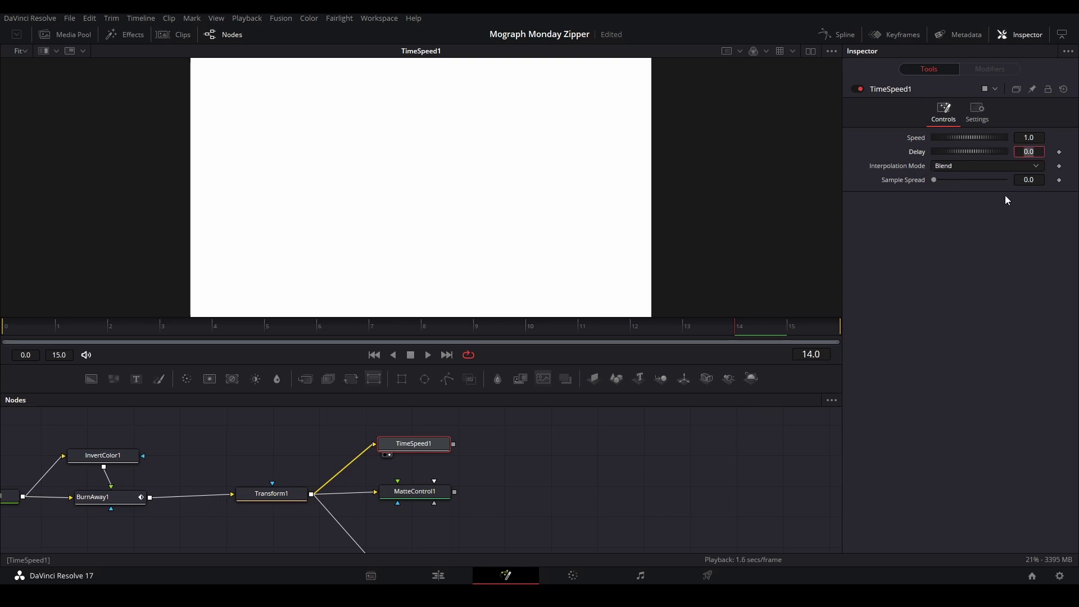
{"action": "type", "text": "-1"}
{"action": "key", "text": "Return"}
Connect Time Speed to Matte Control's garbage matte input, set the garbage matte channel to Luminance, and invert it
{"action": "left_click_drag", "start_coordinate": [453, 445], "coordinate": [449, 500]}
{"action": "left_click", "coordinate": [455, 522]}
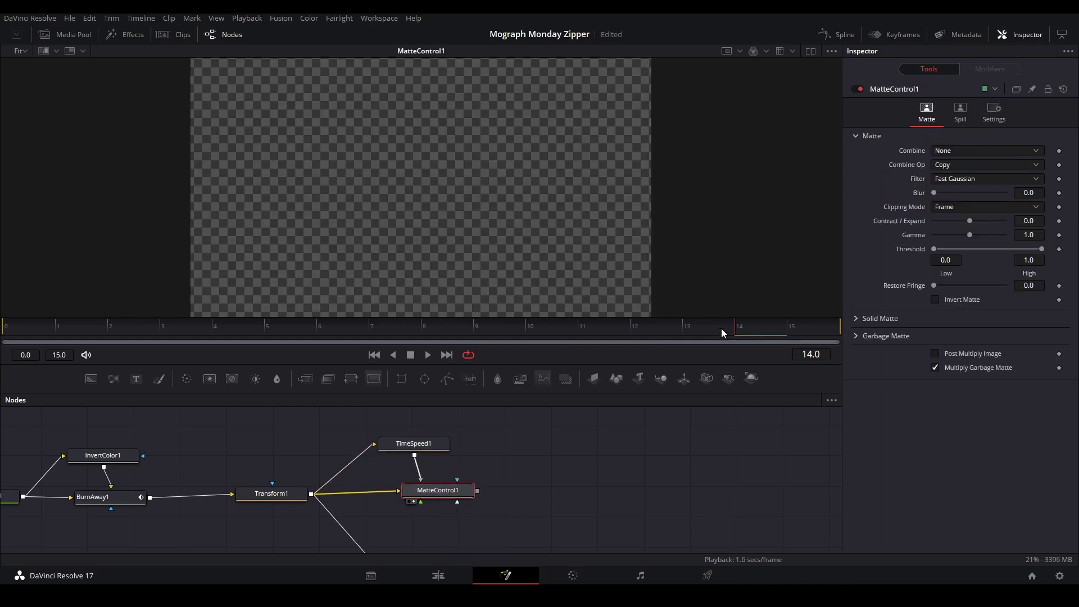
{"action": "left_click", "coordinate": [858, 335]}
{"action": "left_click", "coordinate": [949, 388]}
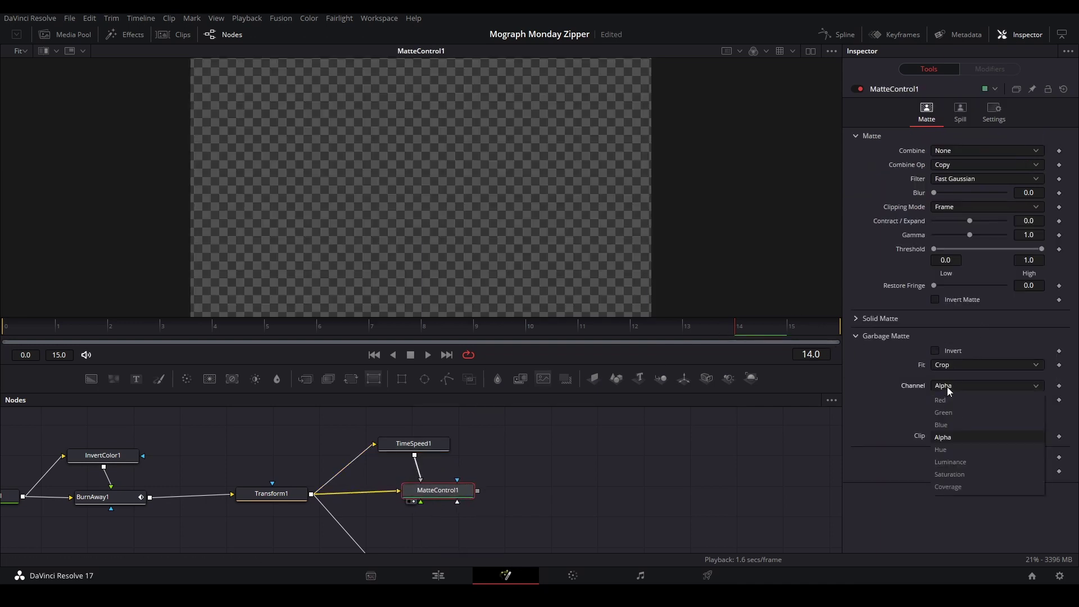
{"action": "left_click", "coordinate": [955, 457]}
{"action": "left_click", "coordinate": [935, 351]}
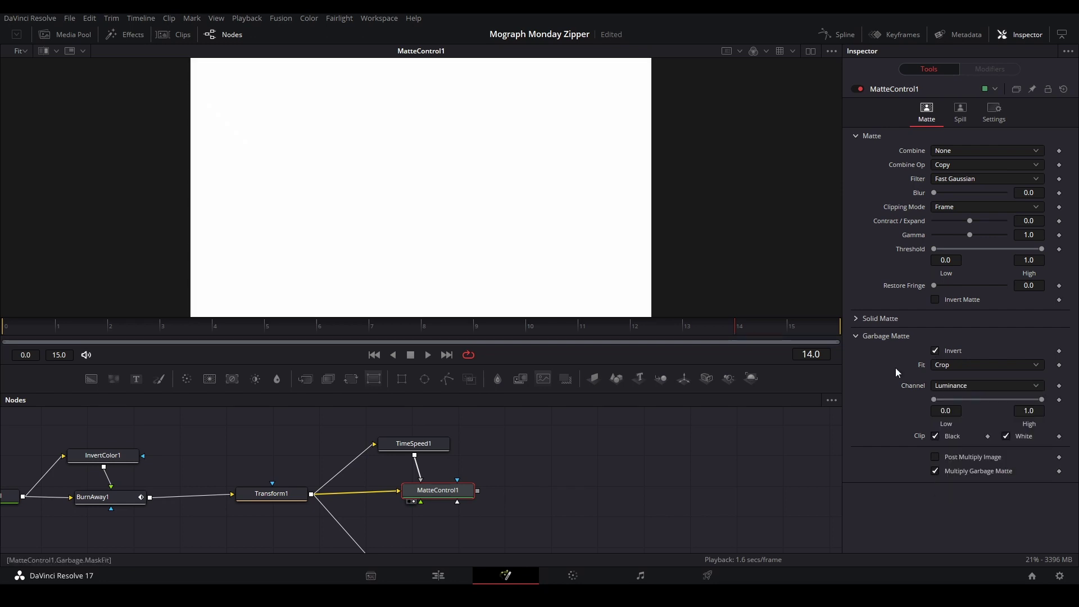
Move to frame 4 and turn off the inversion of Matte Control's garbage matte
{"action": "left_click_drag", "start_coordinate": [444, 327], "coordinate": [212, 327]}
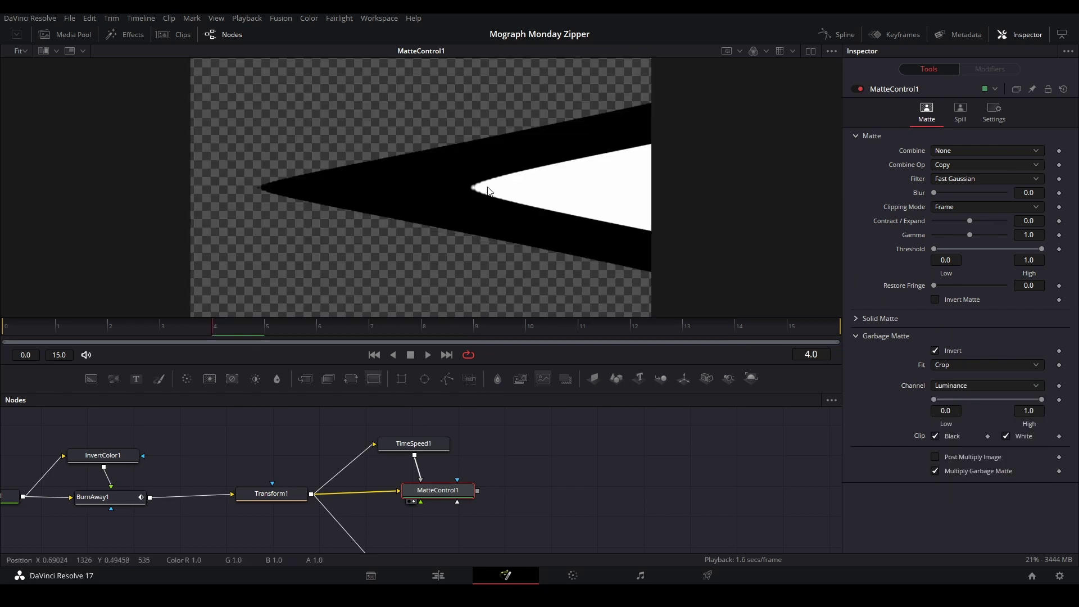
{"action": "left_click_drag", "start_coordinate": [148, 450], "coordinate": [234, 435]}
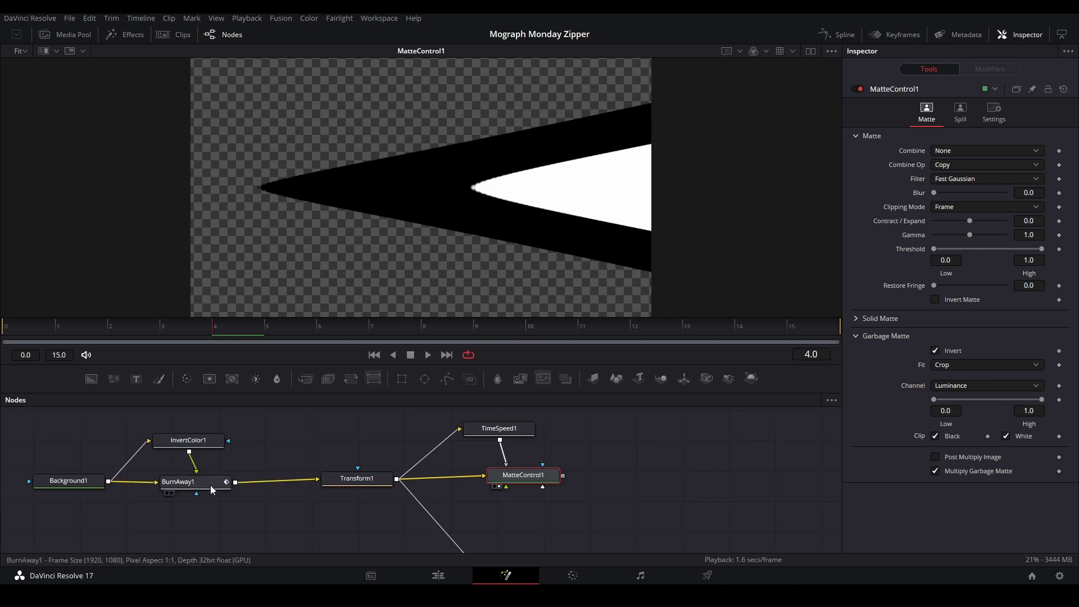
{"action": "left_click", "coordinate": [216, 483]}
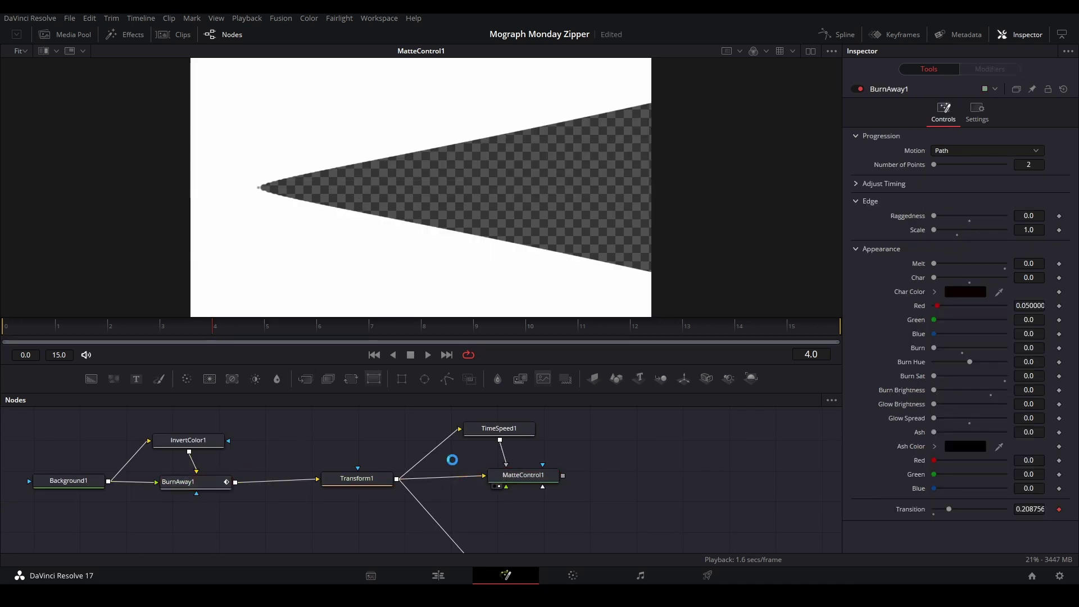
{"action": "left_click", "coordinate": [520, 475]}
{"action": "left_click", "coordinate": [943, 352]}
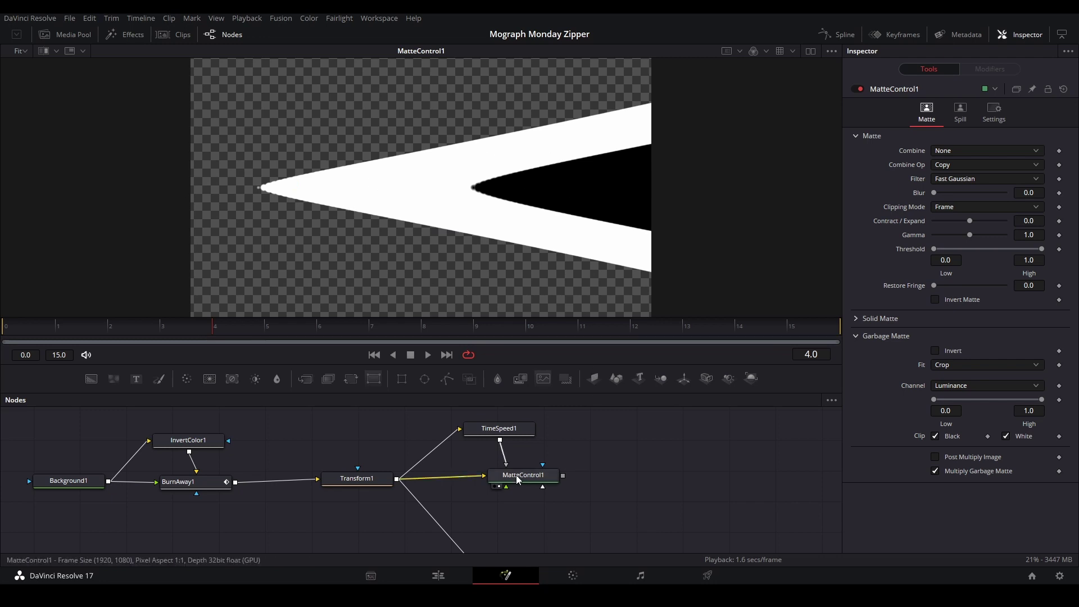
Add a second Background node beside Matte Control and connect Matte Control's output as its mask
{"action": "left_click_drag", "start_coordinate": [665, 518], "coordinate": [448, 470]}
{"action": "scroll", "coordinate": [455, 471], "scroll_direction": "down", "scroll_amount": 2}
{"action": "left_click_drag", "start_coordinate": [517, 535], "coordinate": [627, 531]}
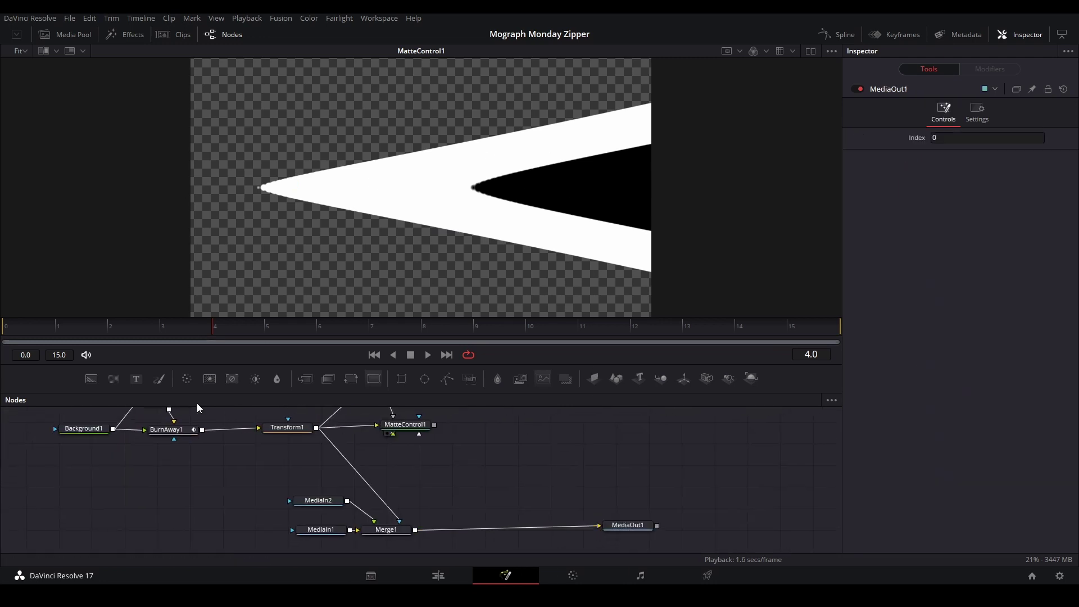
{"action": "left_click_drag", "start_coordinate": [90, 378], "coordinate": [491, 444]}
{"action": "left_click_drag", "start_coordinate": [404, 454], "coordinate": [467, 447]}
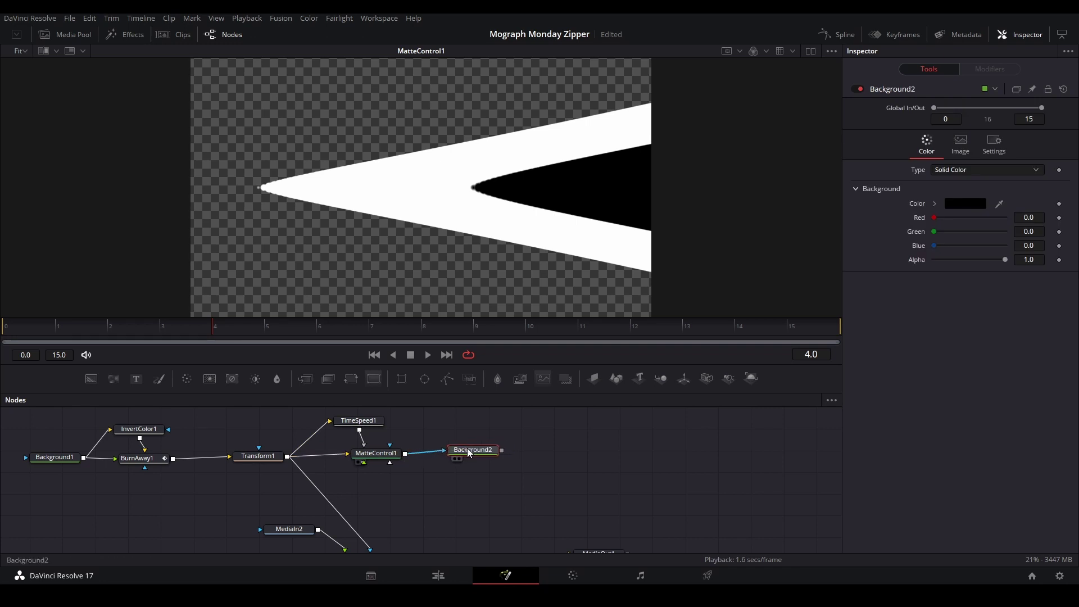
Show the second Background in the viewer and set its mask channel to Luminance
{"action": "key", "text": "1"}
{"action": "left_click", "coordinate": [983, 151]}
{"action": "left_click", "coordinate": [960, 232]}
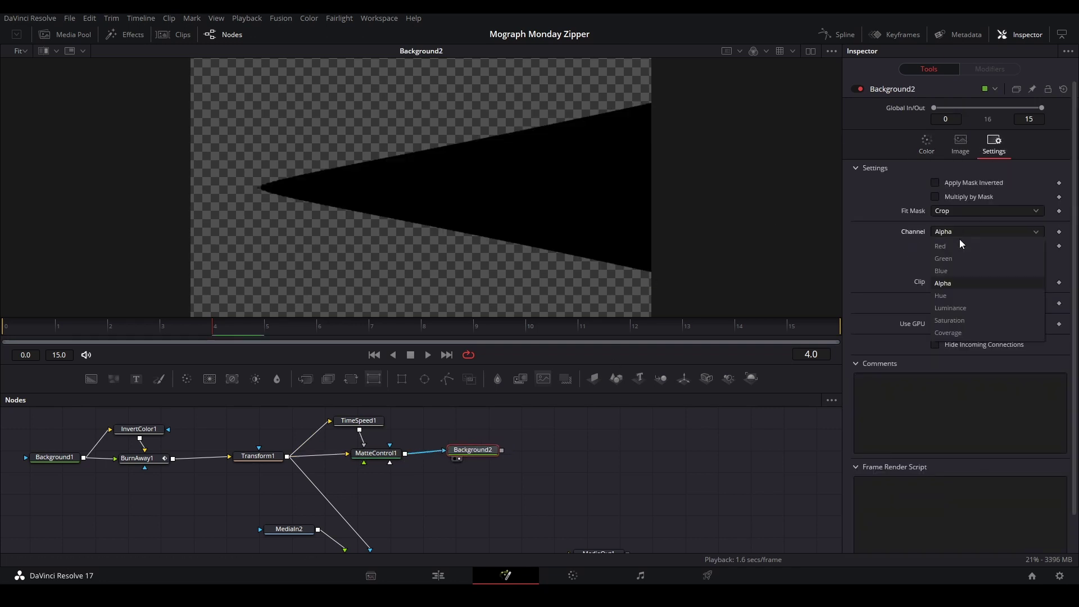
{"action": "left_click", "coordinate": [950, 312]}
Set the second Background's colour to light pink with saturation 0.386 and value 1.0
{"action": "left_click", "coordinate": [926, 145]}
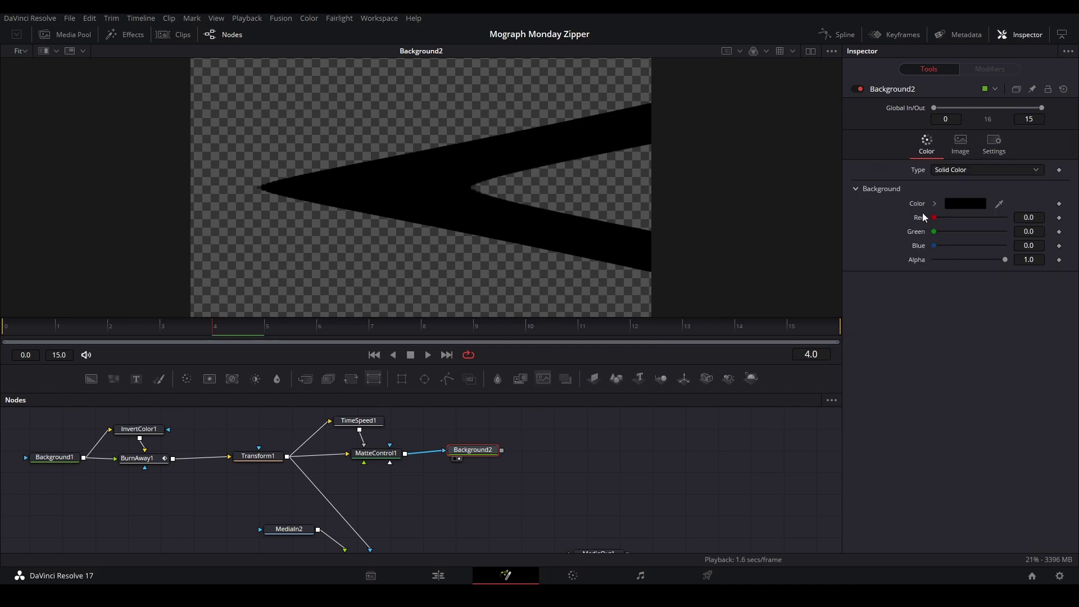
{"action": "left_click", "coordinate": [933, 204]}
{"action": "left_click_drag", "start_coordinate": [969, 239], "coordinate": [966, 202]}
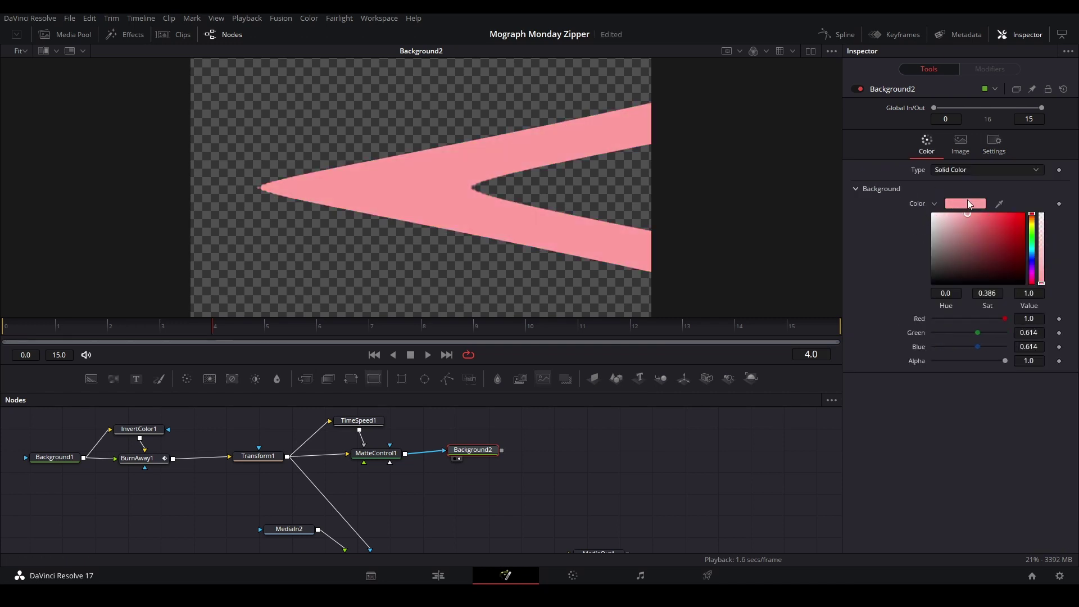
Merge the pink Background over Merge1's output, save the project, and play the result from the start
{"action": "mouse_move", "coordinate": [486, 497]}
{"action": "left_mouse_down"}
{"action": "mouse_move", "coordinate": [480, 458]}
{"action": "mouse_move", "coordinate": [488, 516]}
{"action": "left_mouse_up"}
{"action": "left_click", "coordinate": [484, 481]}
{"action": "key", "text": "ctrl+m"}
{"action": "left_click_drag", "start_coordinate": [495, 412], "coordinate": [477, 515]}
{"action": "key", "text": "2"}
{"action": "key", "text": "ctrl+s"}
{"action": "left_click", "coordinate": [20, 331]}
{"action": "key", "text": "space"}
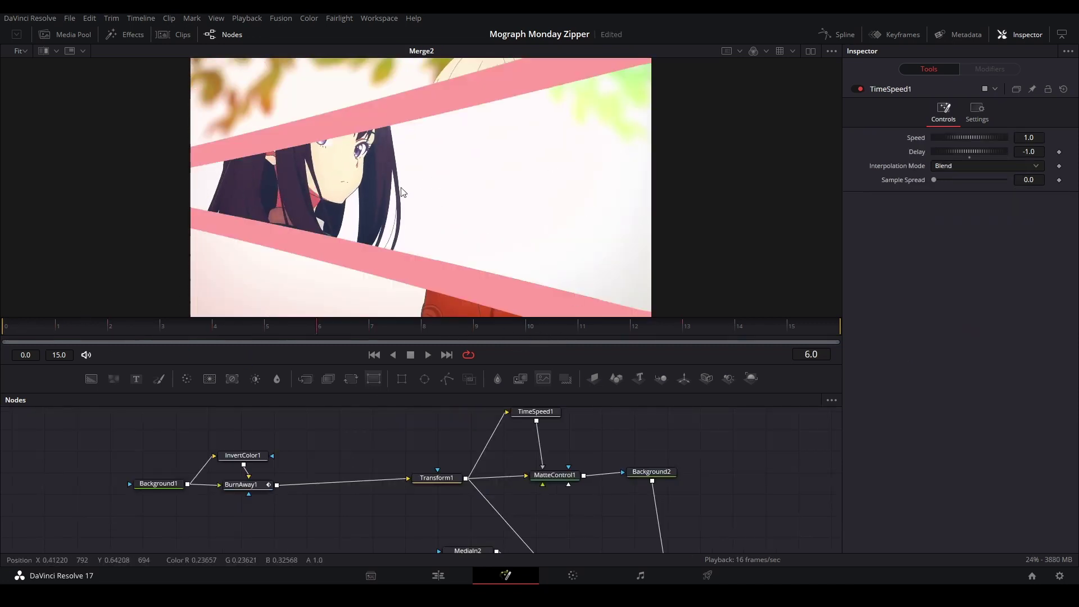
Insert an Erode Dilate node after Time Speed, set its Amount to -0.01, and save the project
{"action": "scroll", "coordinate": [534, 415], "scroll_direction": "right", "scroll_amount": 1}
{"action": "left_click", "coordinate": [534, 415]}
{"action": "scroll", "coordinate": [538, 422], "scroll_direction": "up", "scroll_amount": 1}
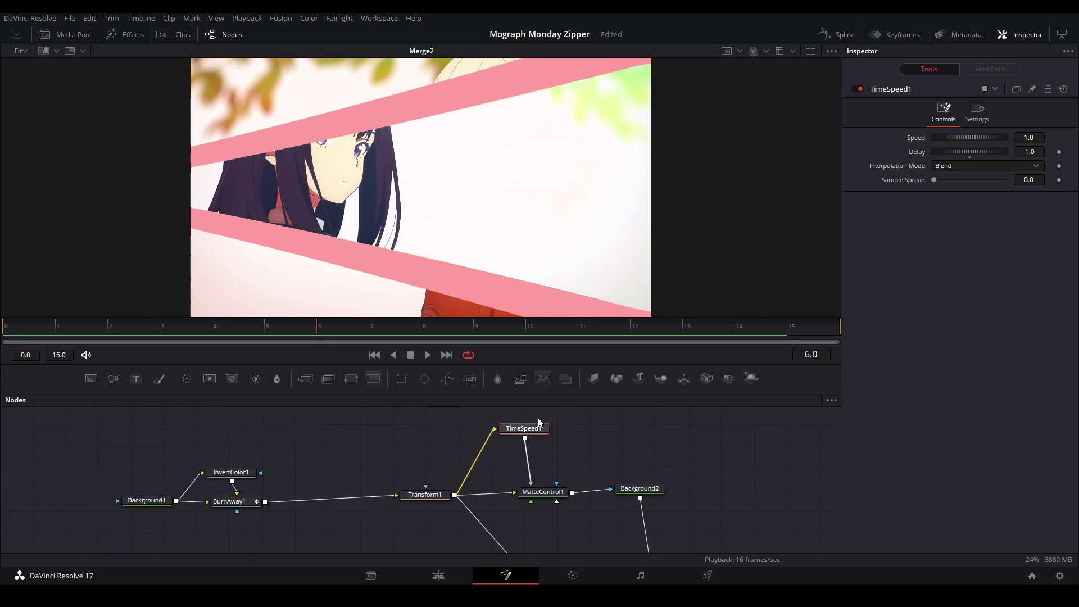
{"action": "key", "text": "shift+space"}
{"action": "type", "text": "erode"}
{"action": "key", "text": "Return"}
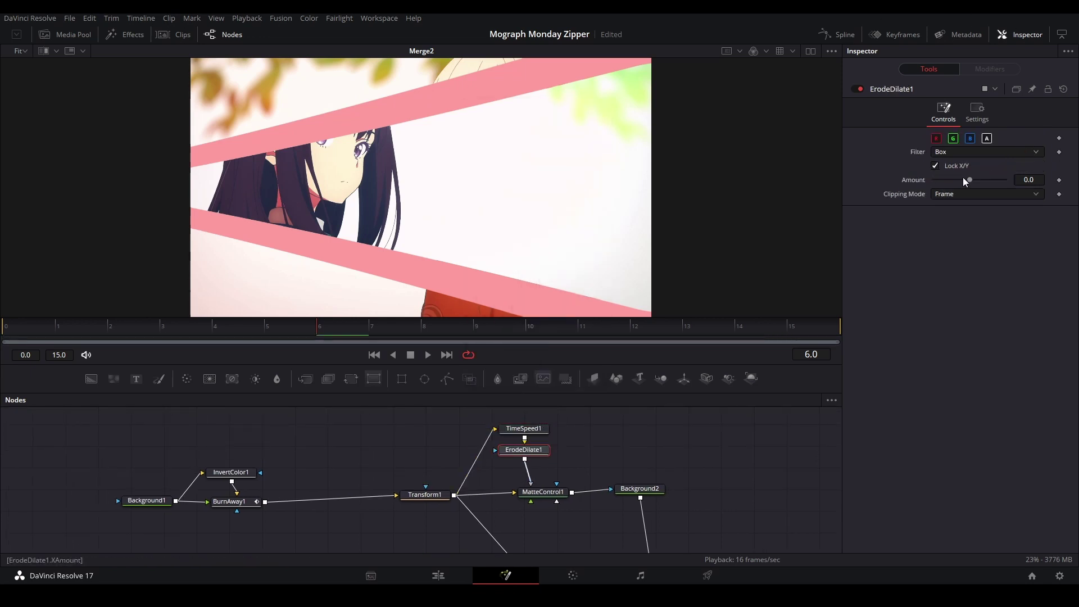
{"action": "left_click_drag", "start_coordinate": [964, 179], "coordinate": [934, 180]}
{"action": "key", "text": "ctrl+s"}
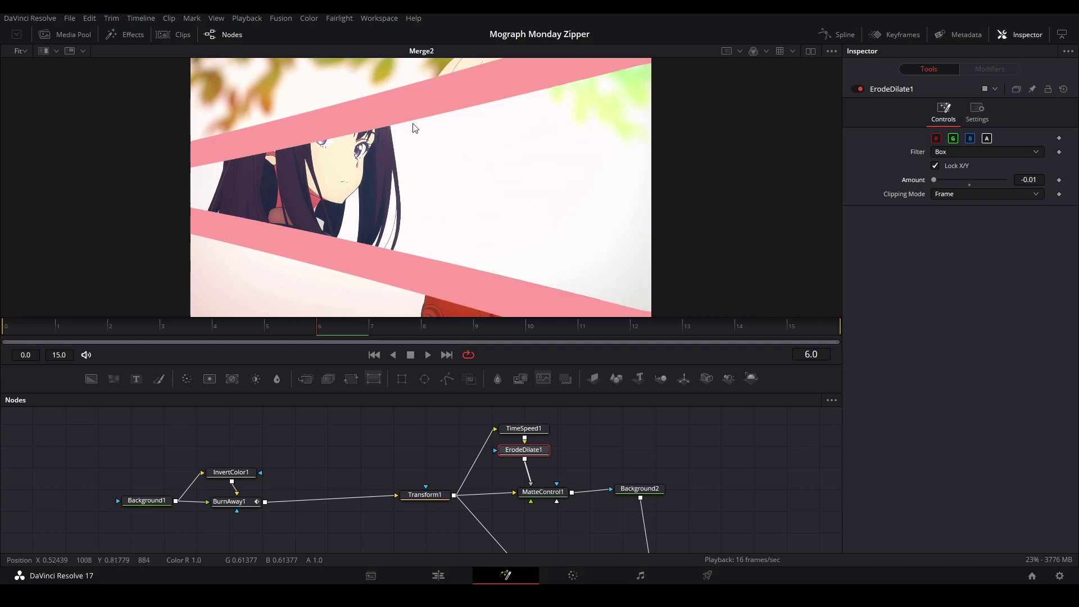
Add a Waviness node and insert it between Burn Away and Transform
{"action": "left_click_drag", "start_coordinate": [510, 466], "coordinate": [607, 434]}
{"action": "left_click", "coordinate": [424, 453]}
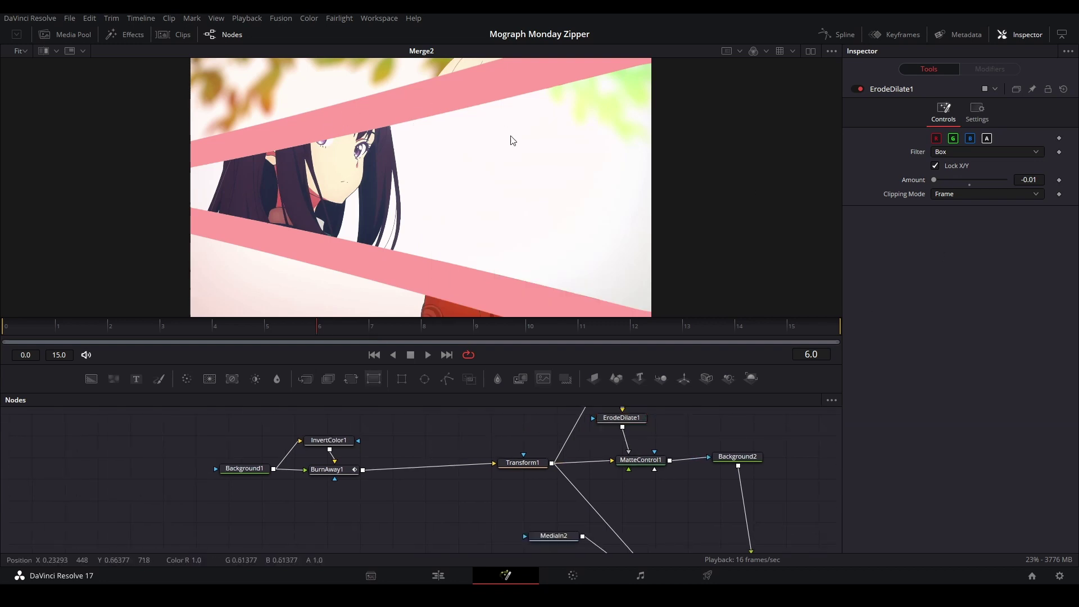
{"action": "key", "text": "shift+space"}
{"action": "type", "text": "wav"}
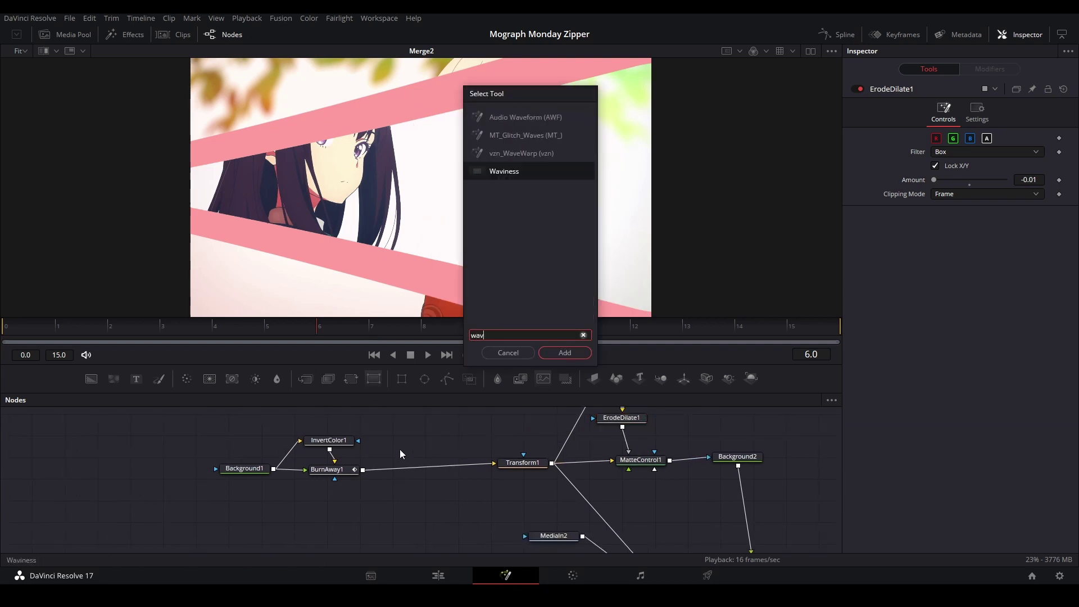
{"action": "type", "text": "i"}
{"action": "key", "text": "Return"}
{"action": "left_click_drag", "start_coordinate": [400, 450], "coordinate": [442, 474]}
Set Waviness to Horizontal with Scale 15.0, Strength 21.3 and Speed 0.0, and save the project
{"action": "left_click", "coordinate": [960, 138]}
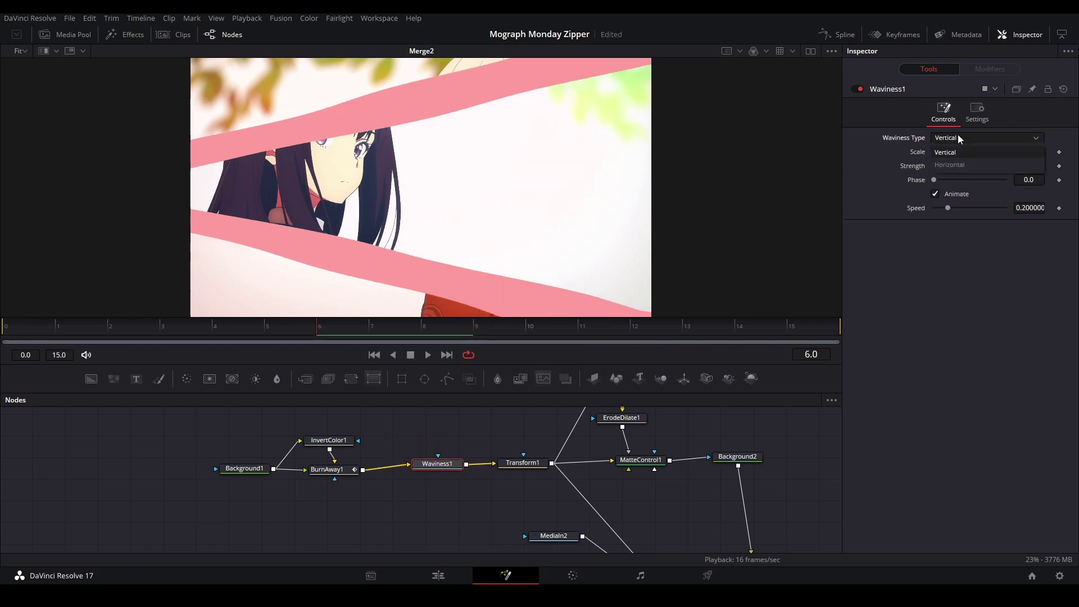
{"action": "left_click", "coordinate": [965, 164]}
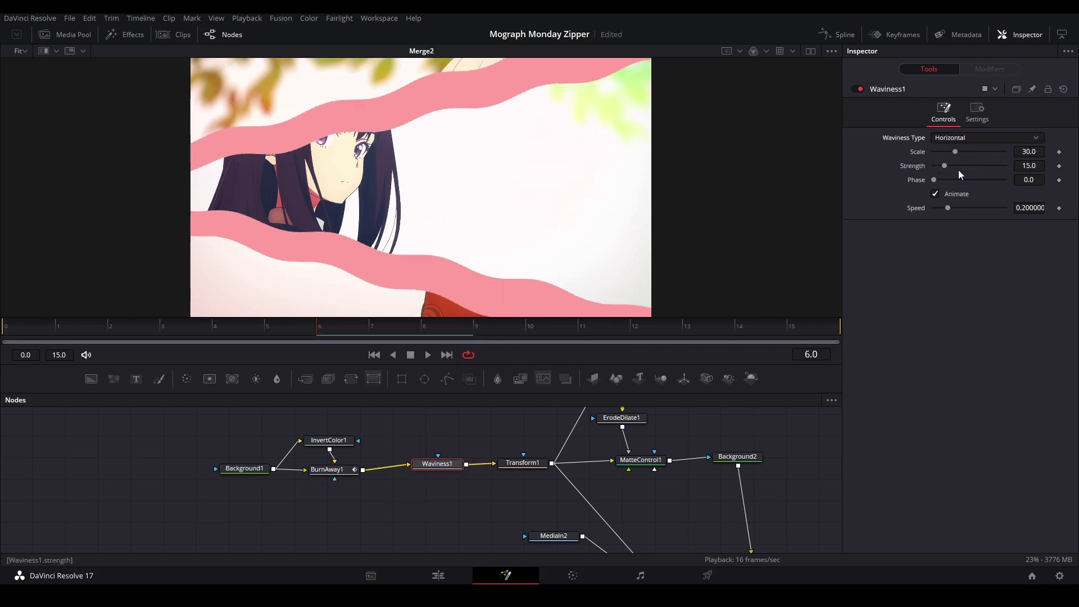
{"action": "left_click_drag", "start_coordinate": [957, 153], "coordinate": [934, 169]}
{"action": "key", "text": "ctrl+s"}
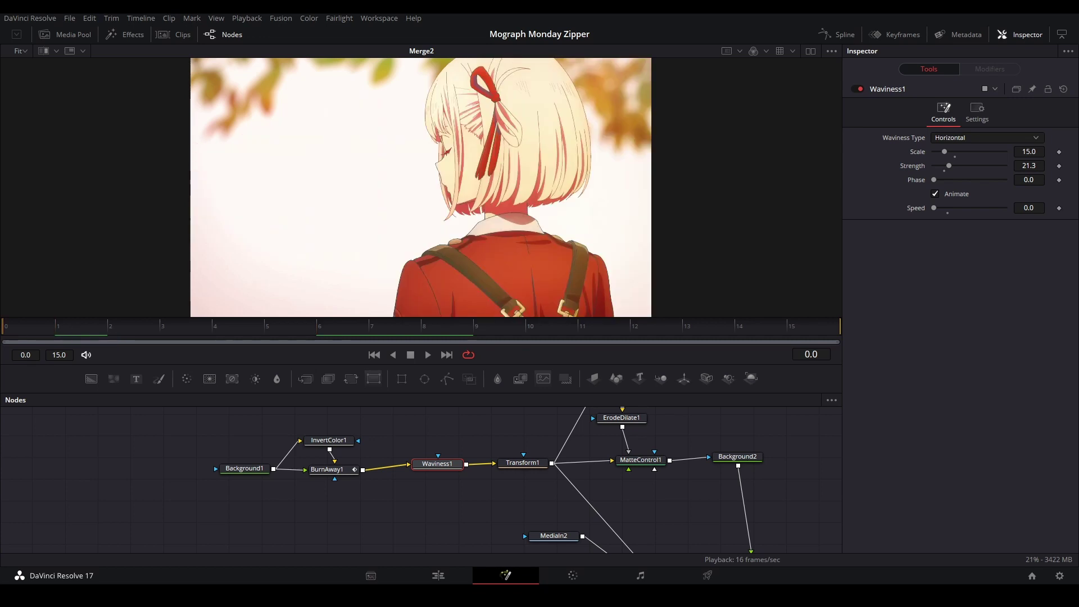
Inspect the wipe's edge at frame 4 and move the Burn Away node group away from Waviness to make room
{"action": "left_click", "coordinate": [239, 333]}
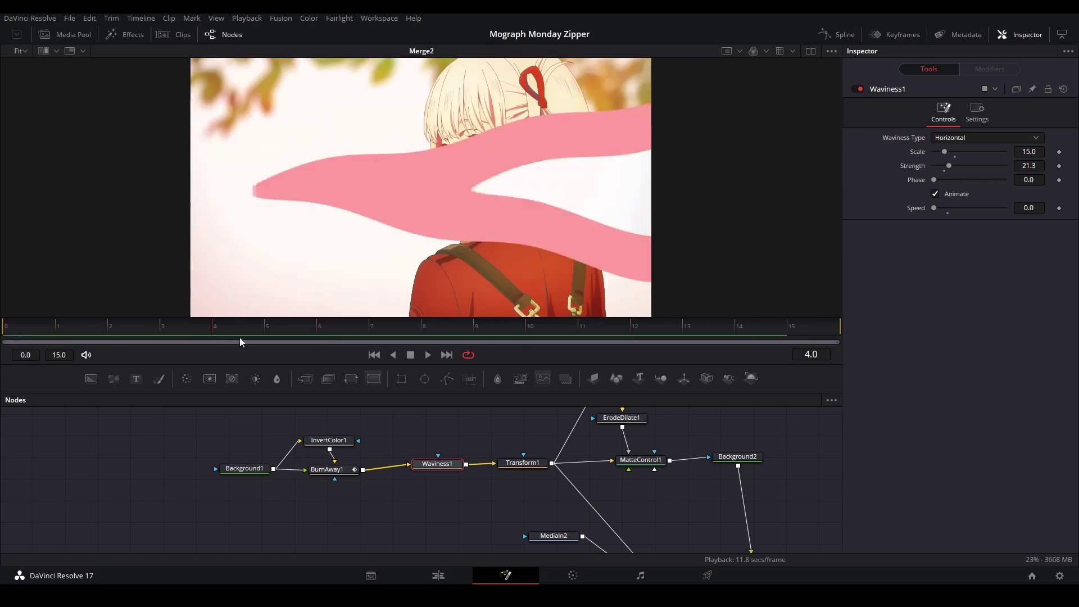
{"action": "scroll", "coordinate": [501, 164], "scroll_direction": "up", "scroll_amount": 3}
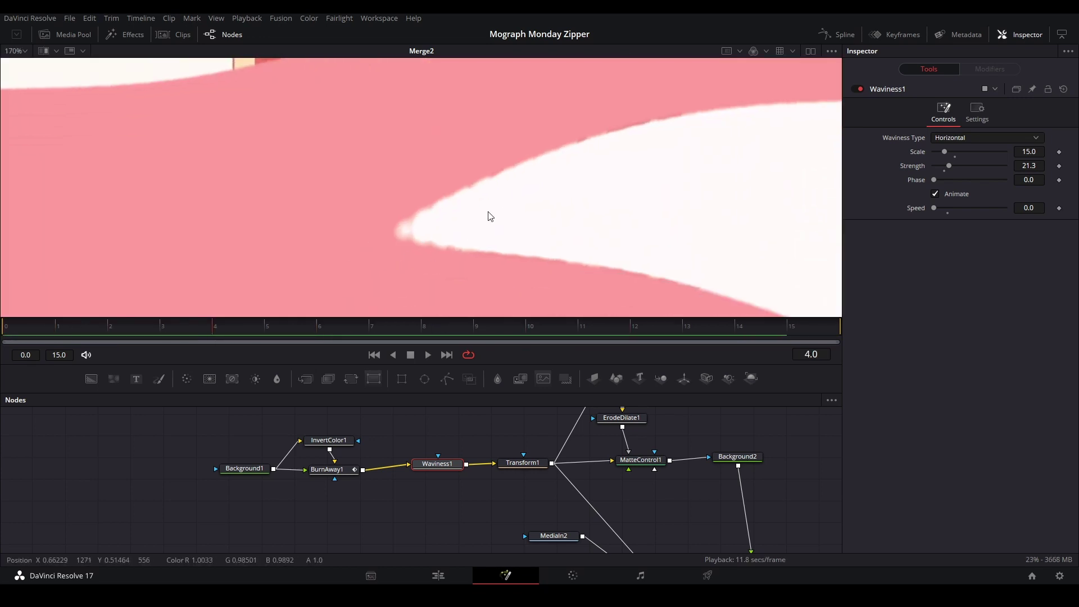
{"action": "scroll", "coordinate": [488, 185], "scroll_direction": "down", "scroll_amount": 2}
{"action": "left_click_drag", "start_coordinate": [227, 524], "coordinate": [188, 473]}
{"action": "left_click", "coordinate": [232, 461]}
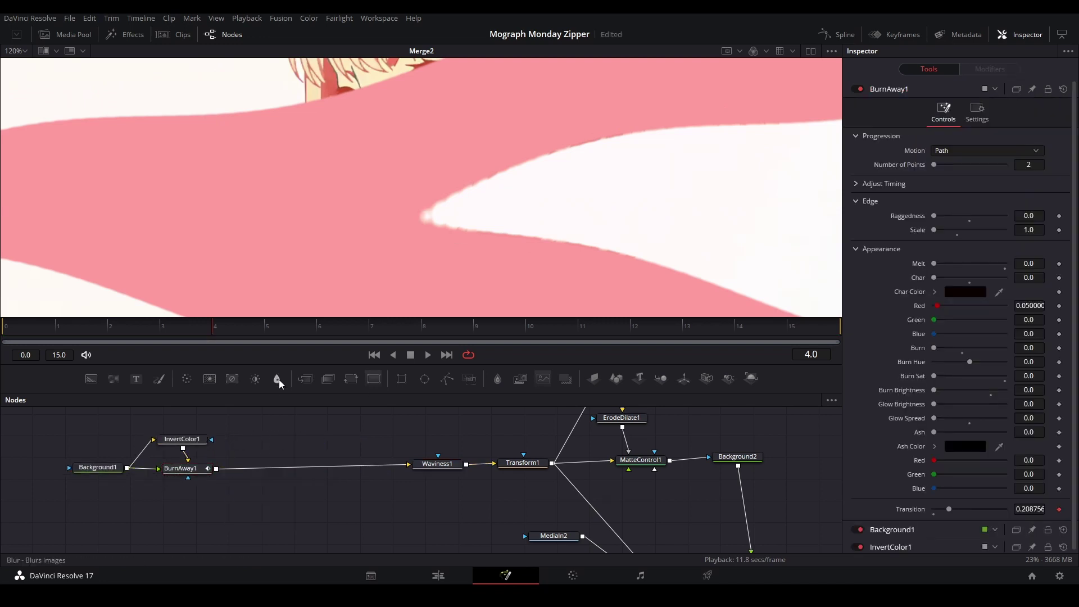
Insert a Blur node after Burn Away, show it in the viewer, and set its Blur Size to 5.7
{"action": "key", "text": "shift+space"}
{"action": "type", "text": "blur"}
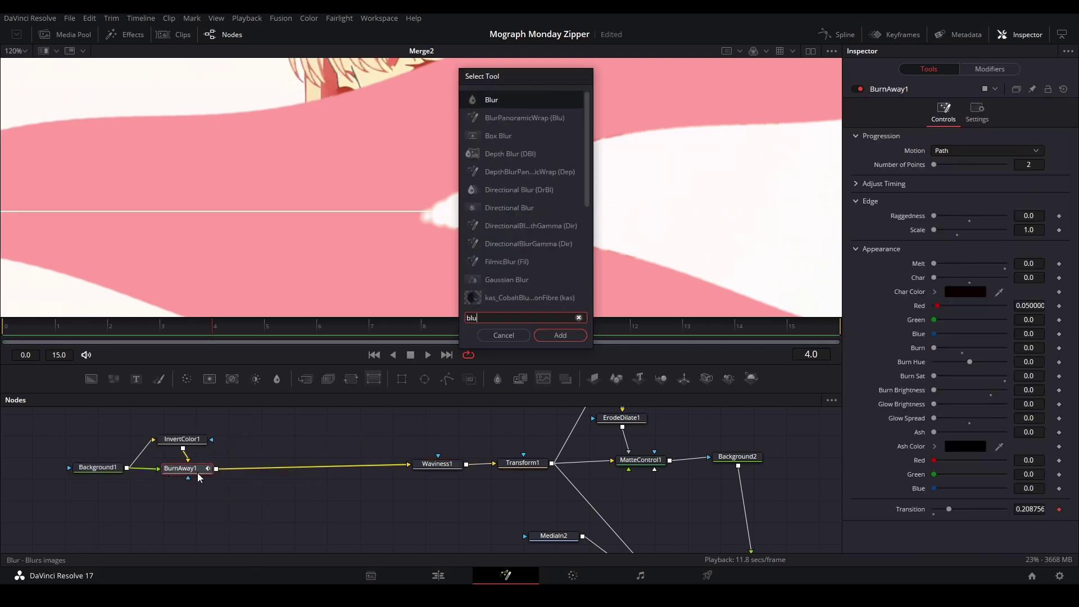
{"action": "key", "text": "Return"}
{"action": "key", "text": "1"}
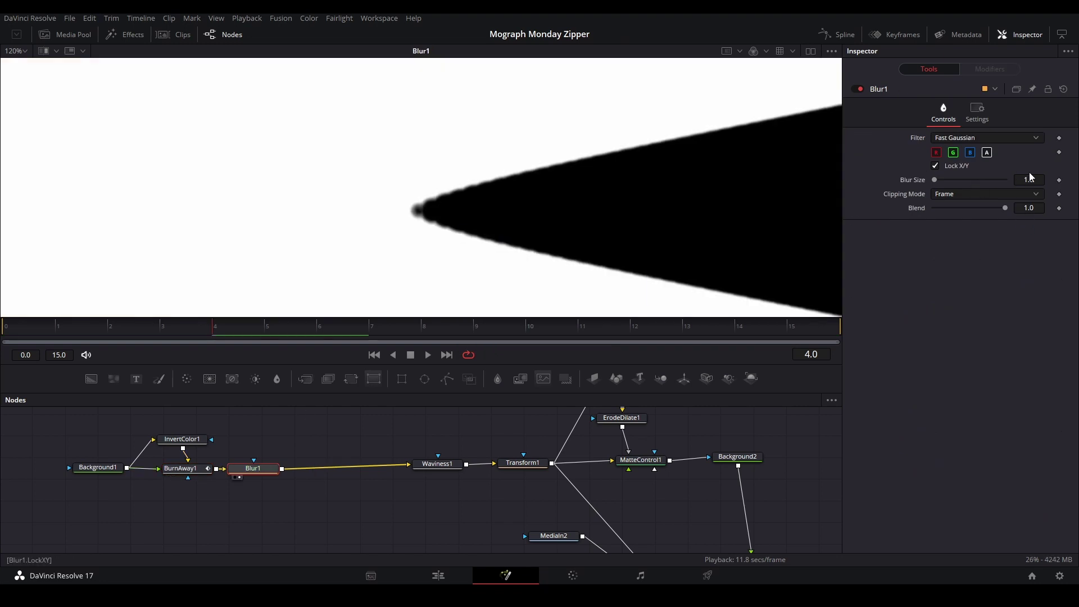
{"action": "left_click_drag", "start_coordinate": [1029, 178], "coordinate": [1055, 179]}
Add a Bitmap node and insert it between Blur and Waviness
{"action": "left_click", "coordinate": [324, 422]}
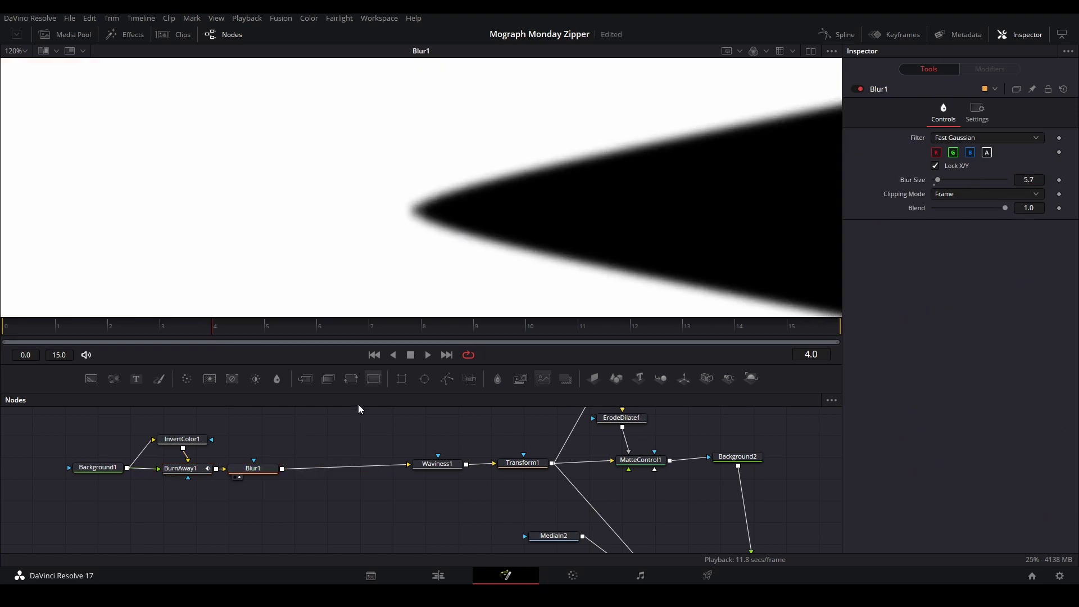
{"action": "key", "text": "shift+space"}
{"action": "type", "text": "bitmap"}
{"action": "key", "text": "Return"}
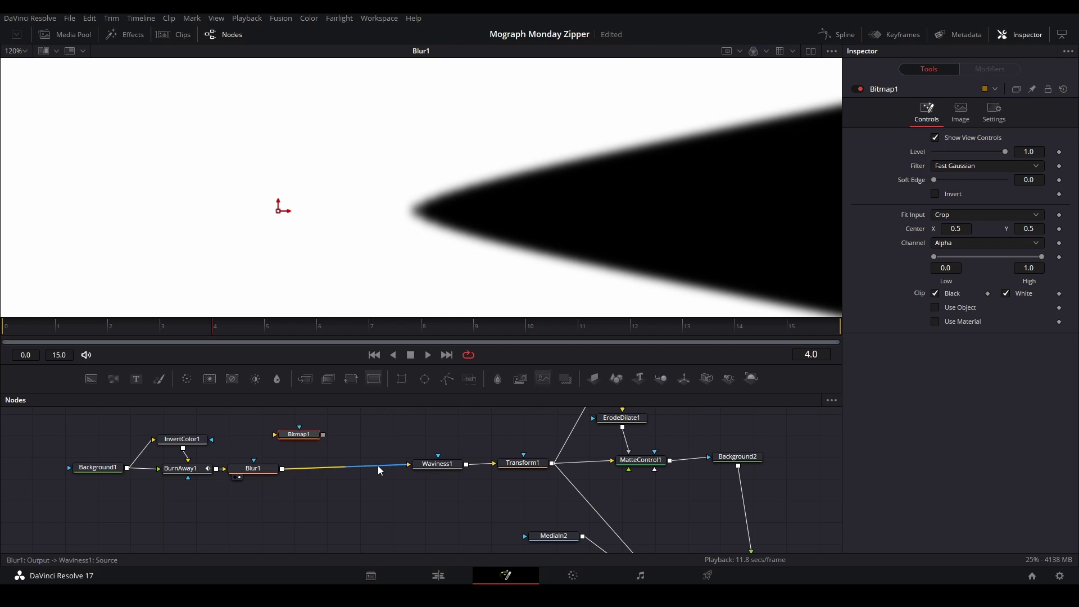
{"action": "left_click_drag", "start_coordinate": [378, 466], "coordinate": [408, 464]}
{"action": "left_click_drag", "start_coordinate": [329, 457], "coordinate": [345, 467]}
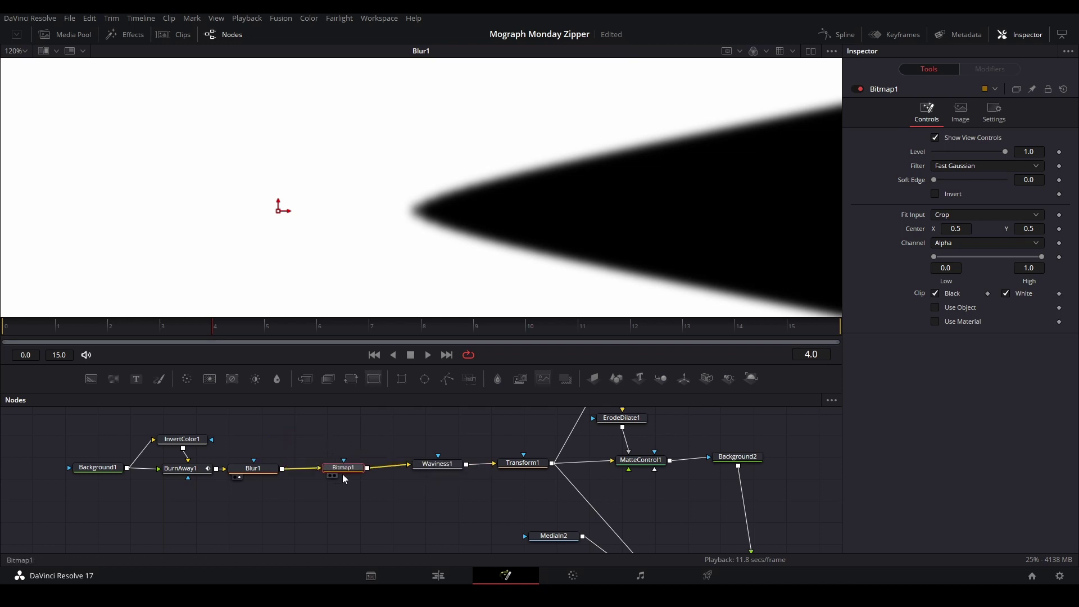
Show Bitmap in the viewer, set its channel to Luminance, and tighten its range to Low 0.439 and High 0.511
{"action": "key", "text": "1"}
{"action": "key", "text": "ctrl+f"}
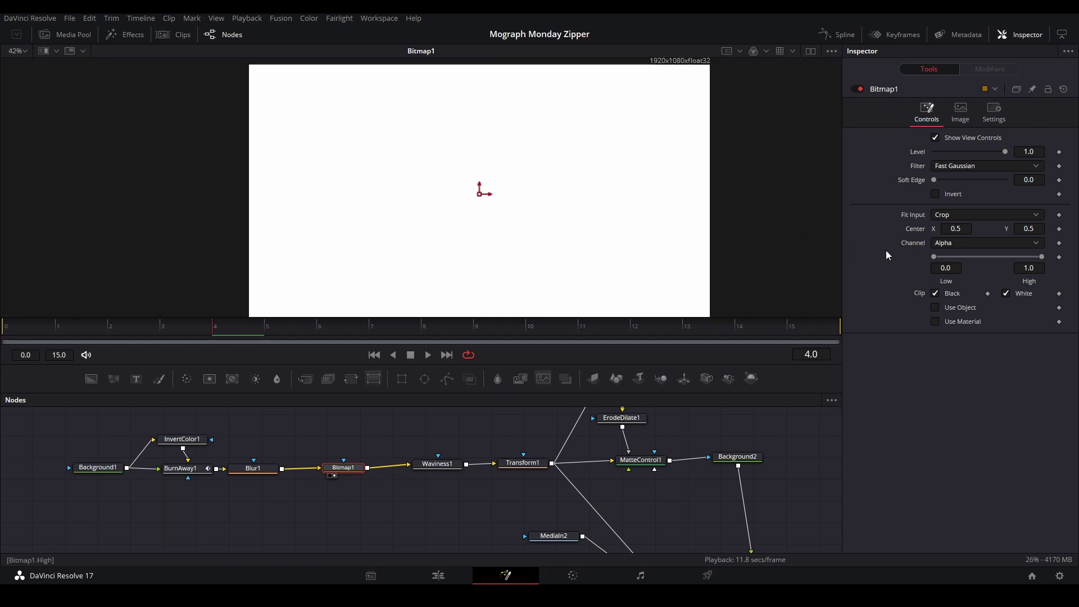
{"action": "left_click", "coordinate": [949, 244]}
{"action": "left_click", "coordinate": [958, 318]}
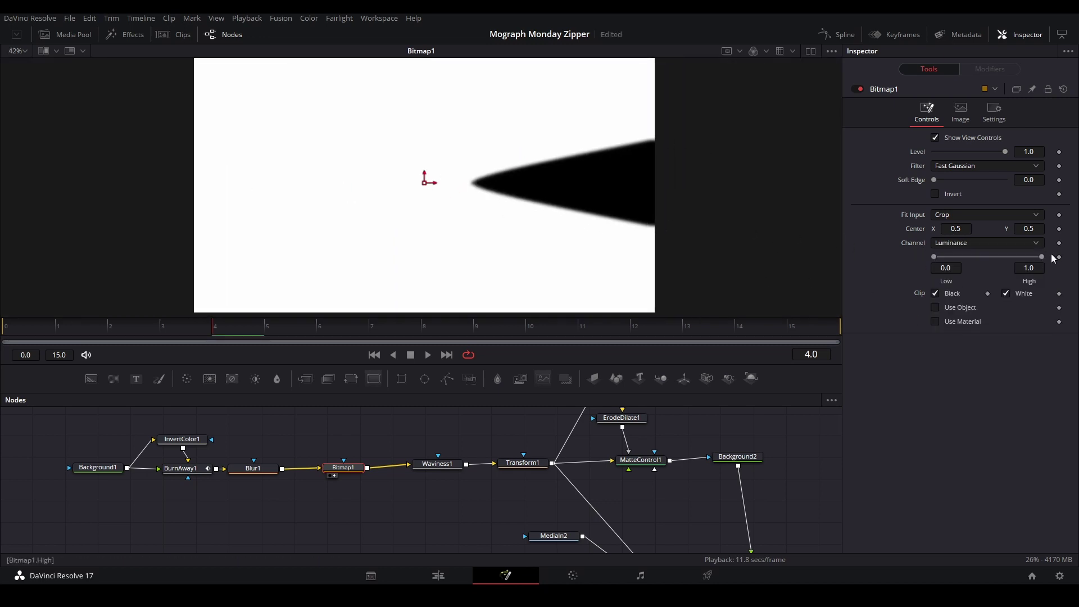
{"action": "left_click_drag", "start_coordinate": [1054, 258], "coordinate": [1039, 258]}
{"action": "left_click_drag", "start_coordinate": [939, 257], "coordinate": [991, 257]}
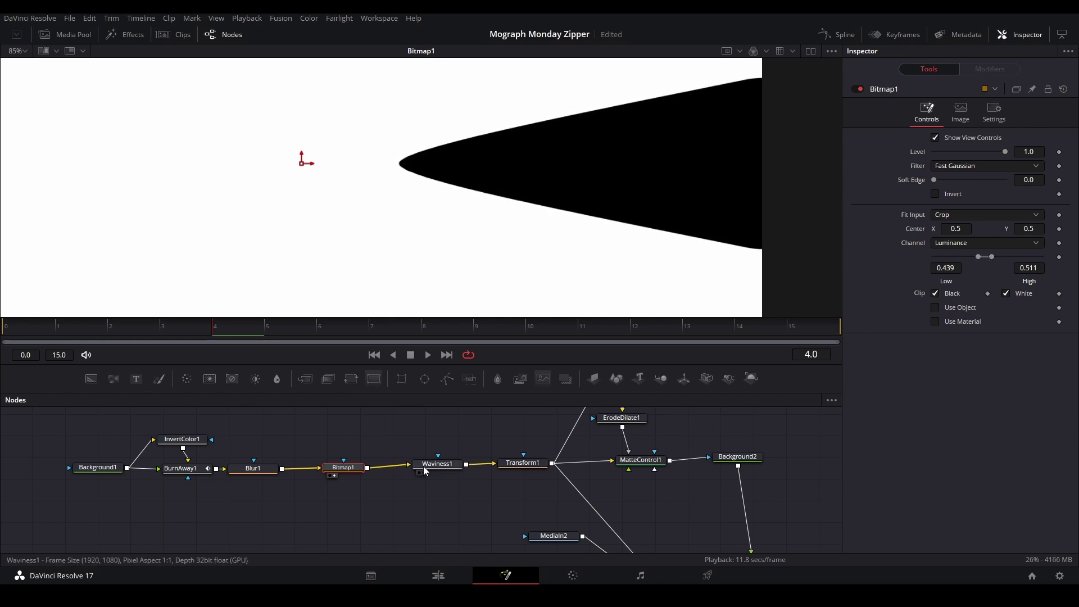
Check the Transform output and the final merged result in the viewer
{"action": "left_click_drag", "start_coordinate": [430, 464], "coordinate": [453, 310]}
{"action": "left_click", "coordinate": [519, 463]}
{"action": "key", "text": "2"}
{"action": "left_click_drag", "start_coordinate": [534, 482], "coordinate": [321, 377]}
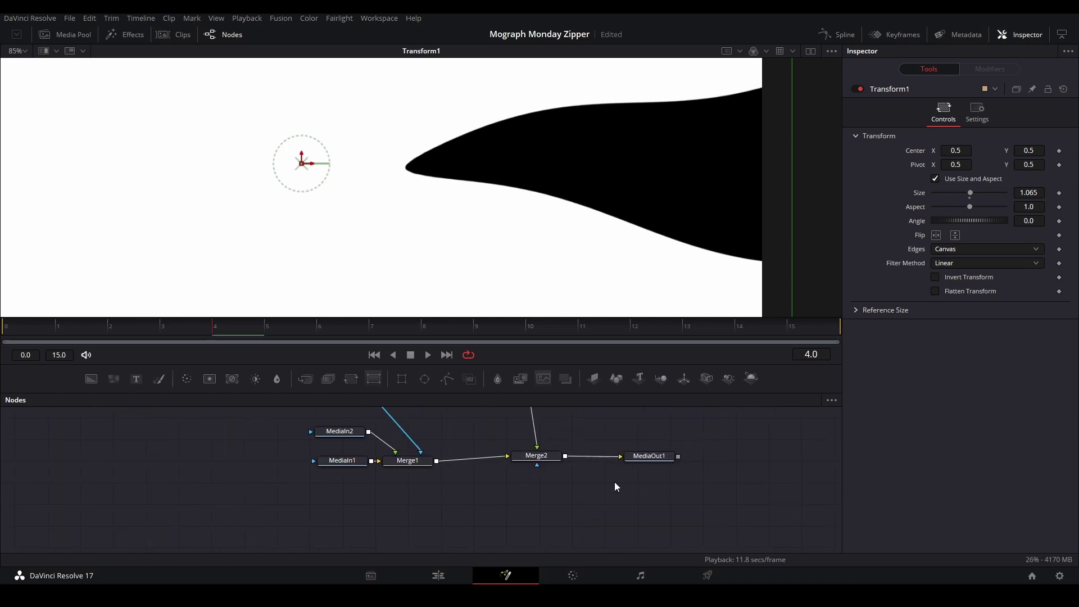
{"action": "left_click", "coordinate": [528, 462]}
{"action": "key", "text": "1"}
{"action": "scroll", "coordinate": [438, 233], "scroll_direction": "down", "scroll_amount": 5}
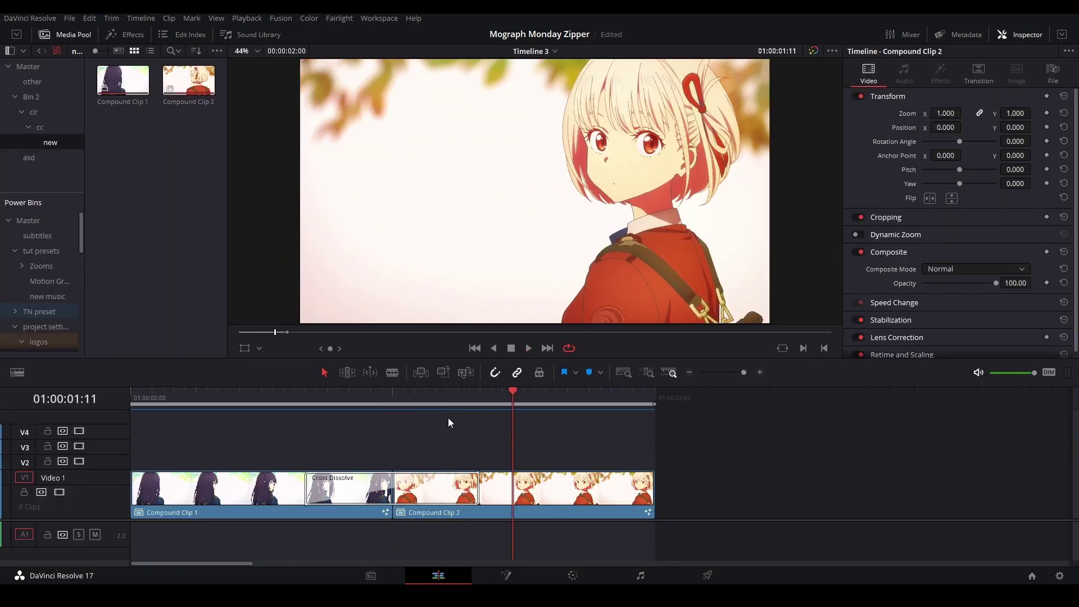
Preview the transition between the two compound clips on the edit timeline and return the playhead to its start
{"action": "left_click", "coordinate": [288, 400]}
{"action": "left_click", "coordinate": [528, 349]}
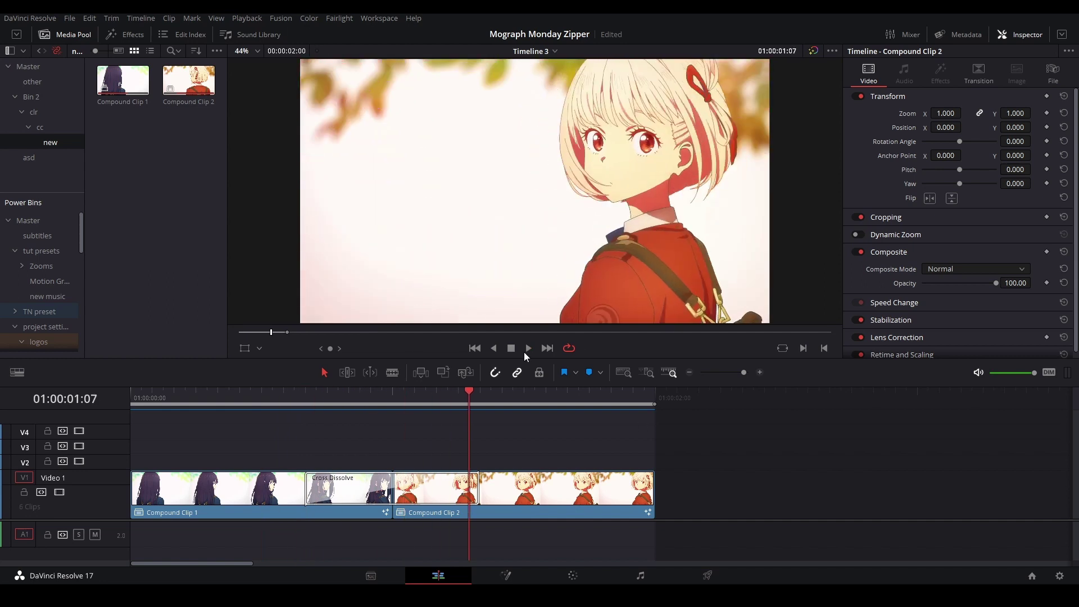
{"action": "left_click", "coordinate": [537, 513]}
{"action": "left_click", "coordinate": [401, 494]}
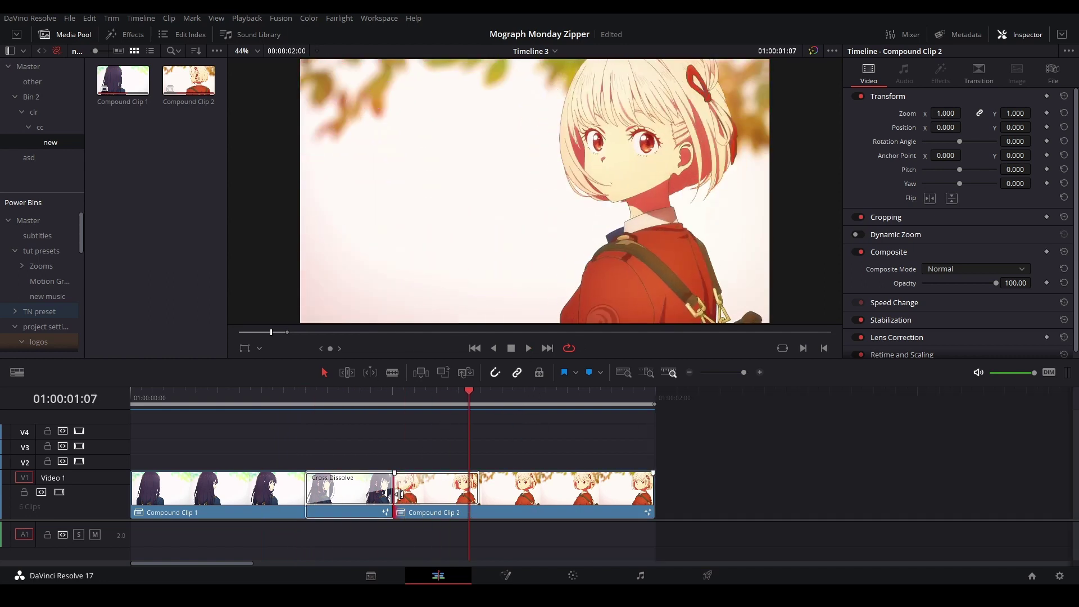
{"action": "left_click_drag", "start_coordinate": [400, 494], "coordinate": [313, 512]}
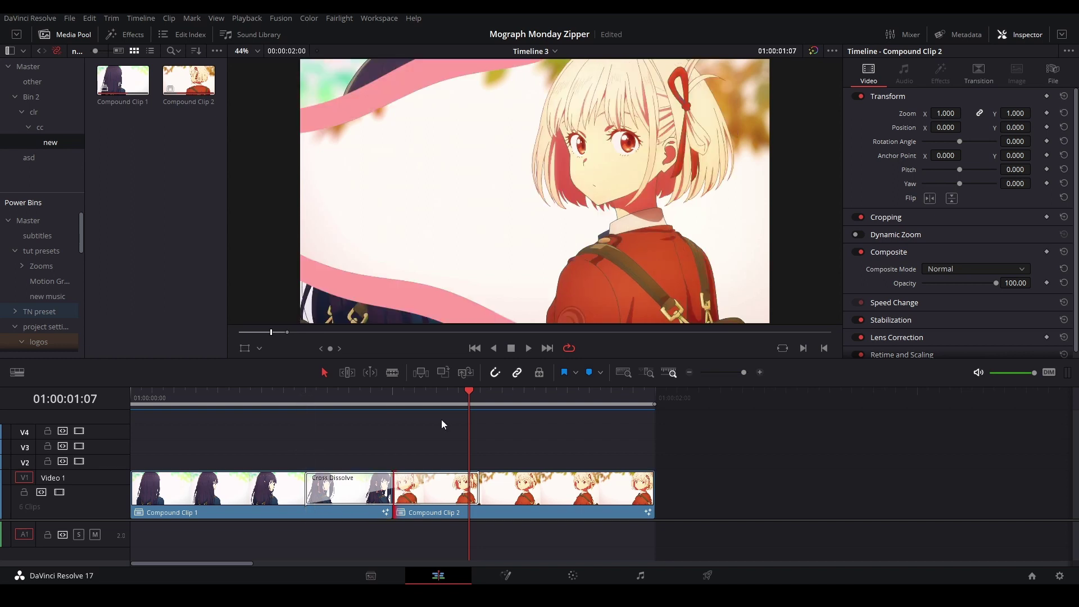
{"action": "left_click", "coordinate": [309, 402]}
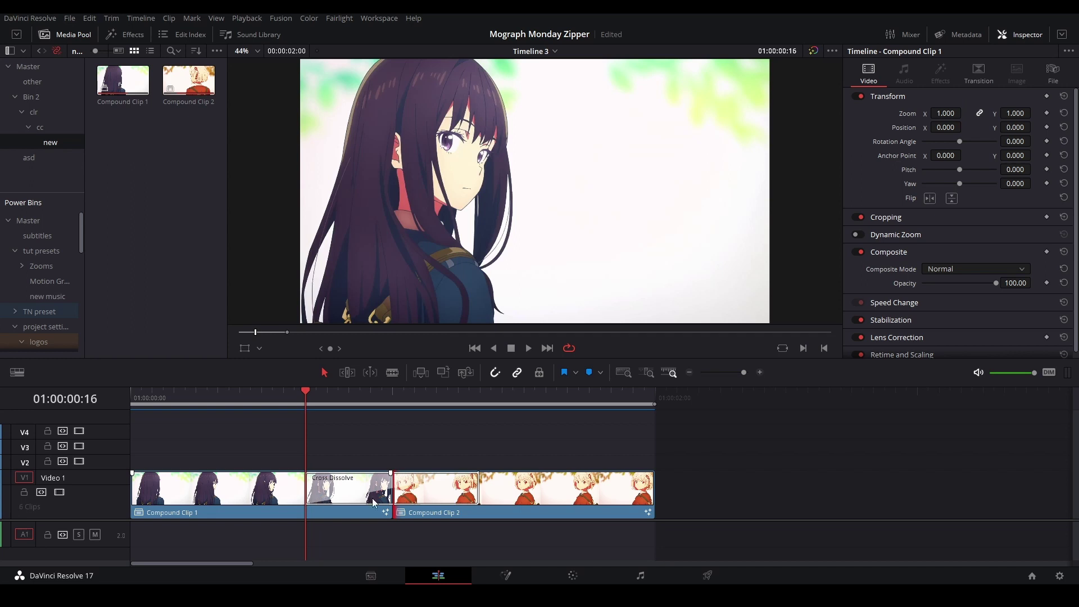
Preview the transition, open Compound Clip 2 in Fusion, and add a Transform node between its MediaIn and MediaOut
{"action": "key", "text": "space"}
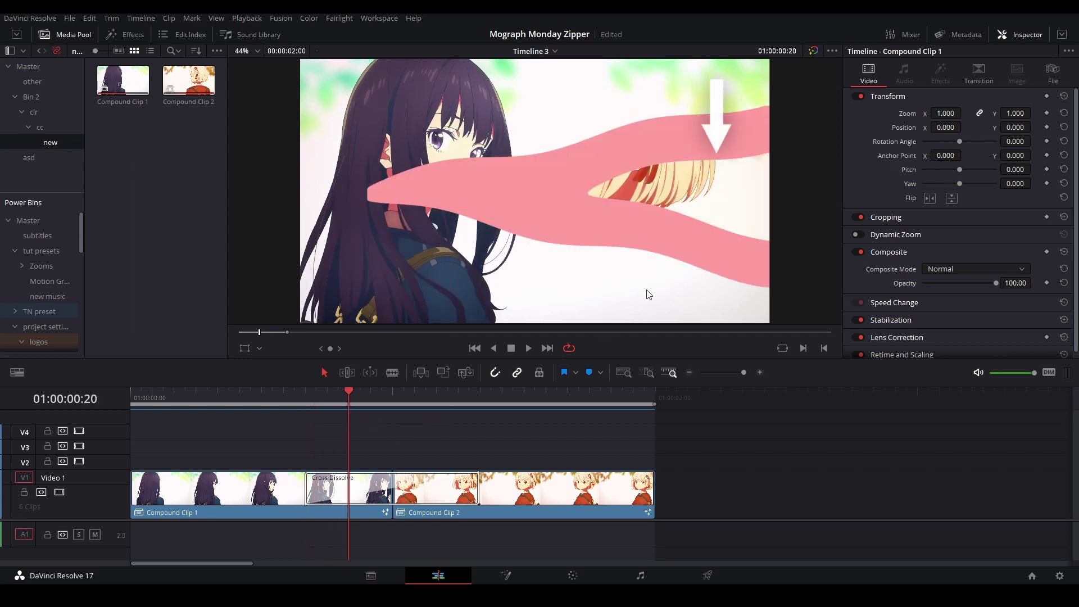
{"action": "left_click", "coordinate": [538, 499]}
{"action": "right_click", "coordinate": [539, 497]}
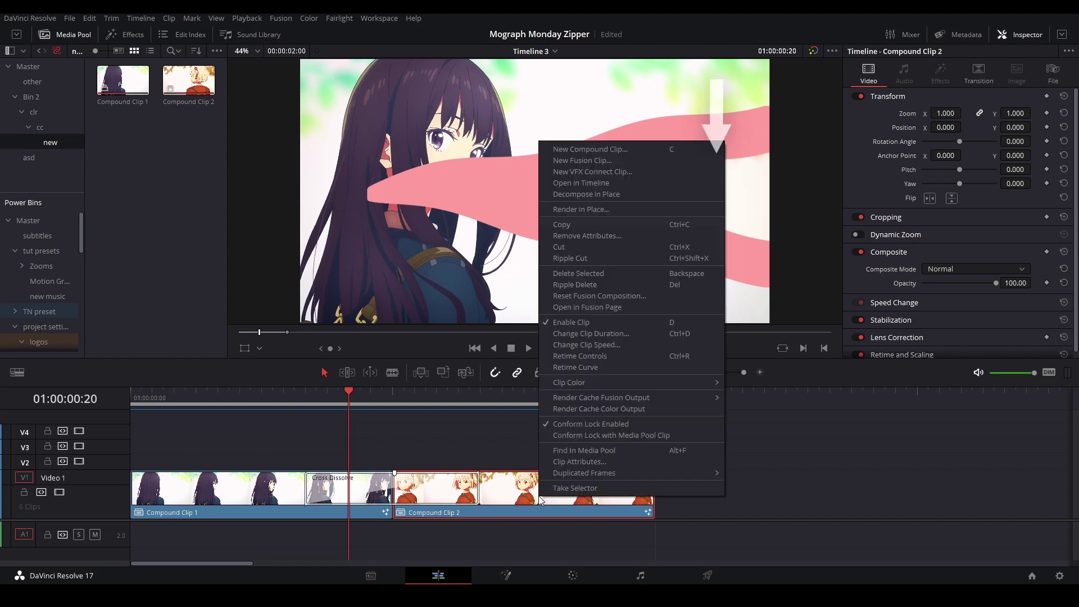
{"action": "left_click", "coordinate": [576, 307]}
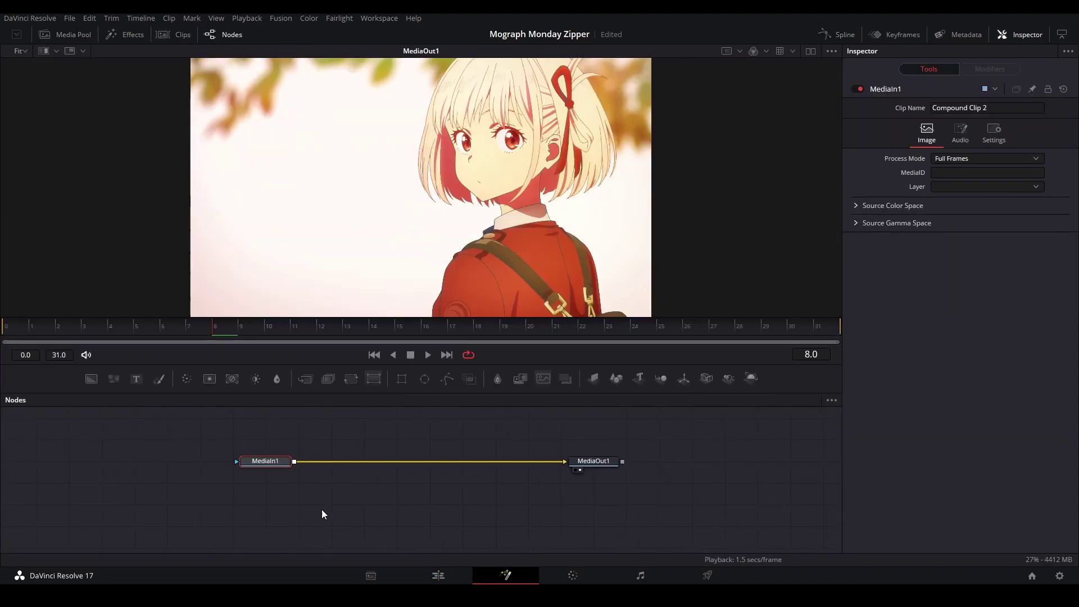
{"action": "left_click", "coordinate": [351, 380]}
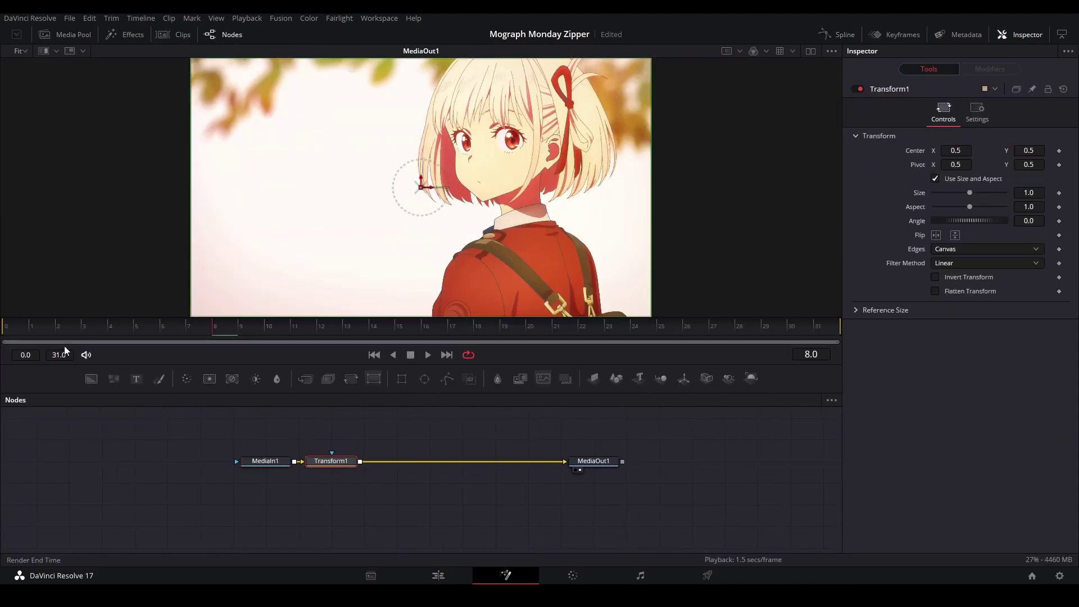
Keyframe the Transform's Center X from 1.063 at frame 4 to 0.5 at frame 22, and set its Edges to Mirror
{"action": "left_click", "coordinate": [17, 330]}
{"action": "left_click", "coordinate": [117, 329]}
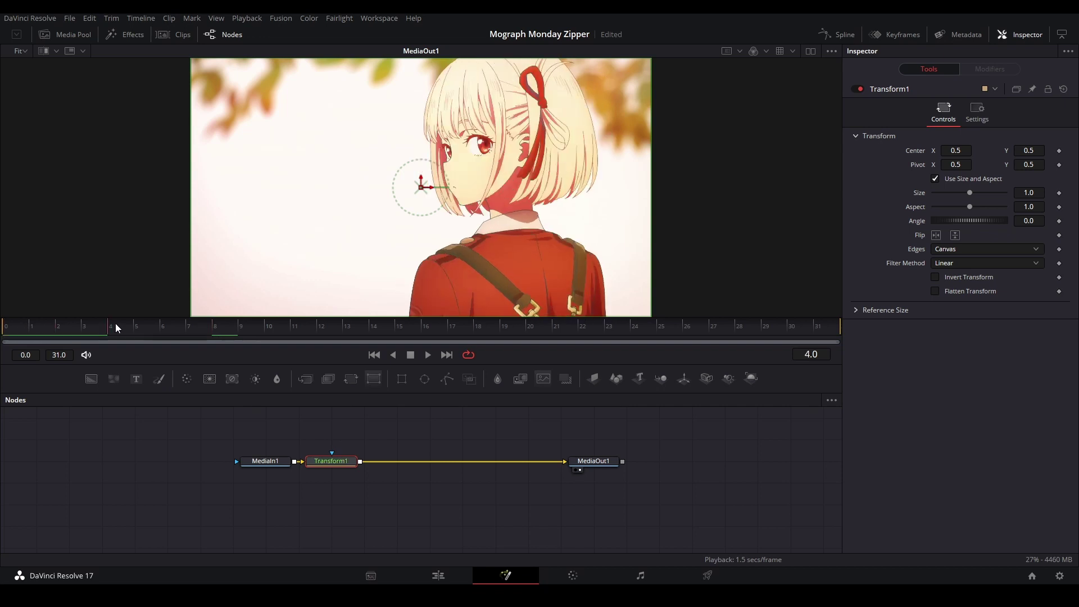
{"action": "left_click", "coordinate": [1059, 150]}
{"action": "left_click_drag", "start_coordinate": [396, 324], "coordinate": [582, 331]}
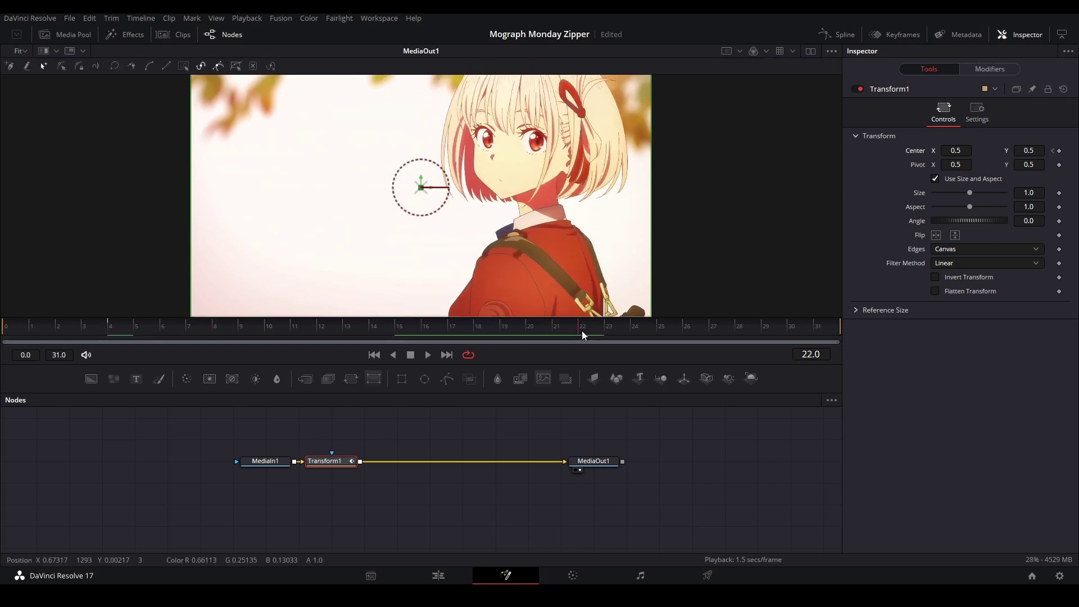
{"action": "left_click", "coordinate": [1053, 151]}
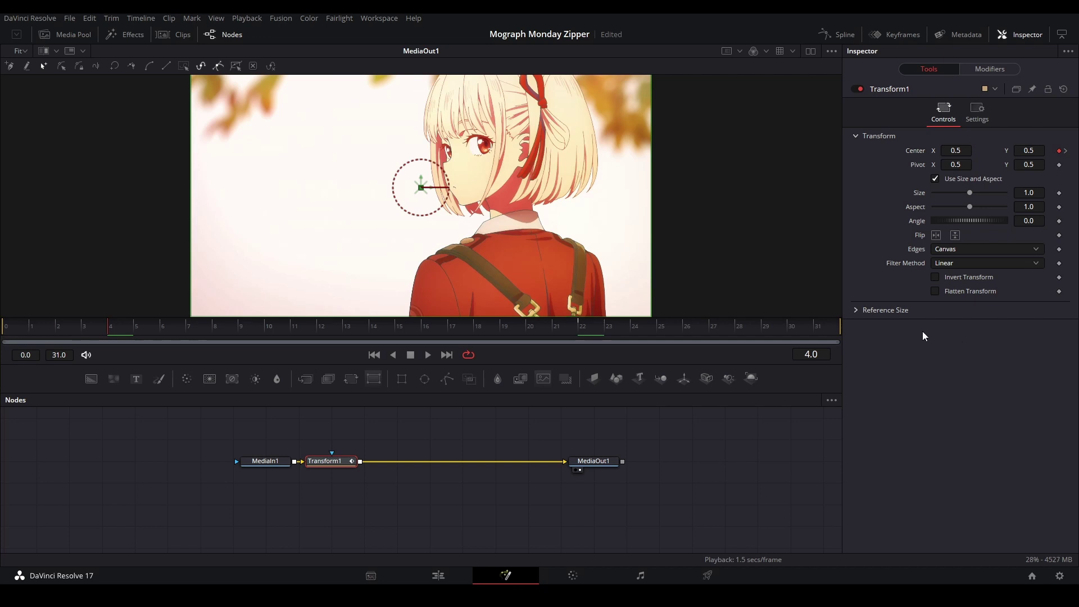
{"action": "left_click_drag", "start_coordinate": [421, 187], "coordinate": [680, 187]}
{"action": "left_click", "coordinate": [956, 249]}
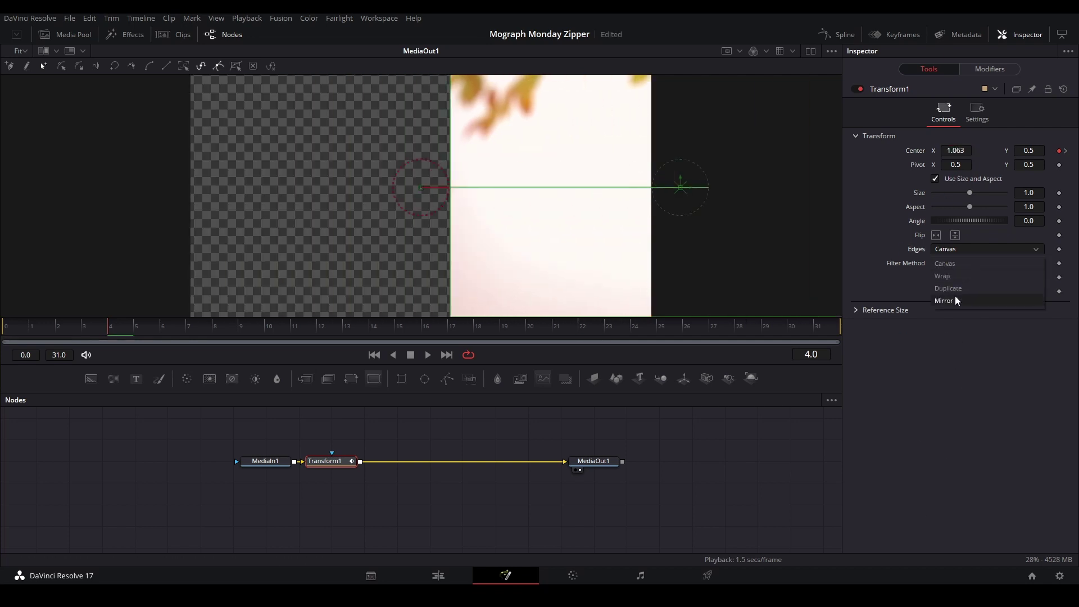
{"action": "left_click", "coordinate": [956, 300]}
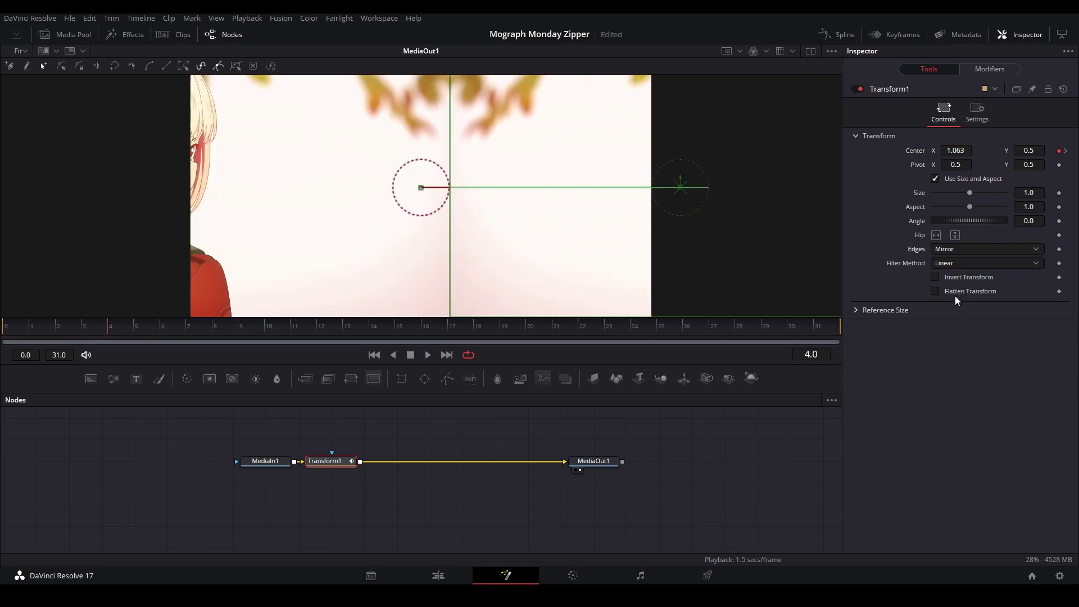
Reshape the Center path's Displacement curve in the Spline editor into a fast start with a long ease-out
{"action": "left_click", "coordinate": [832, 34]}
{"action": "left_click", "coordinate": [474, 456]}
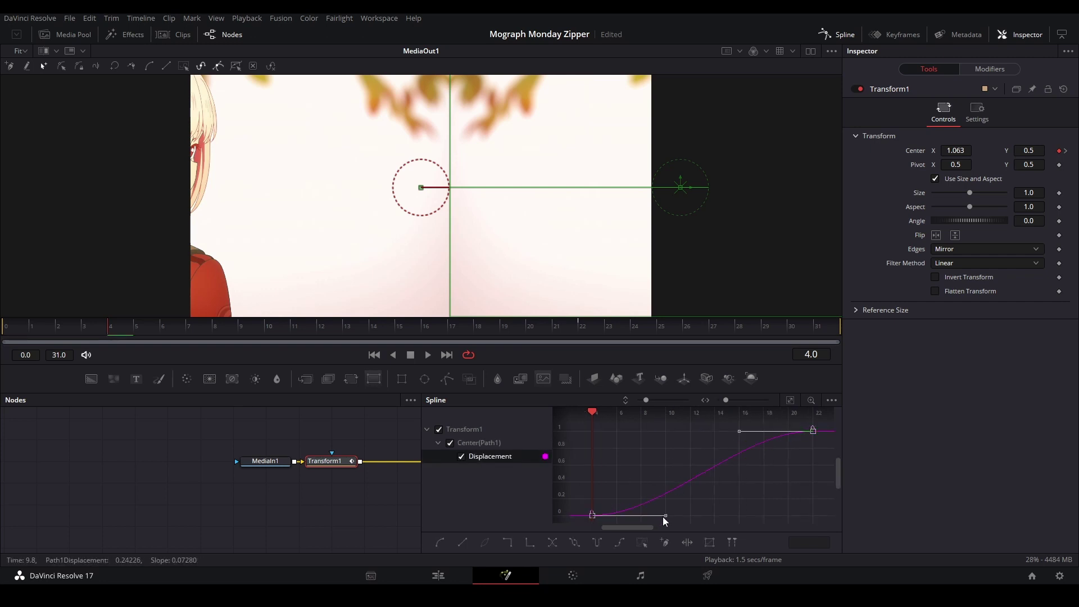
{"action": "left_click_drag", "start_coordinate": [665, 516], "coordinate": [609, 452]}
{"action": "left_click_drag", "start_coordinate": [736, 431], "coordinate": [633, 432]}
Play back Compound Clip 2's slide-in in Fusion and within the transition on the edit timeline
{"action": "key", "text": "space"}
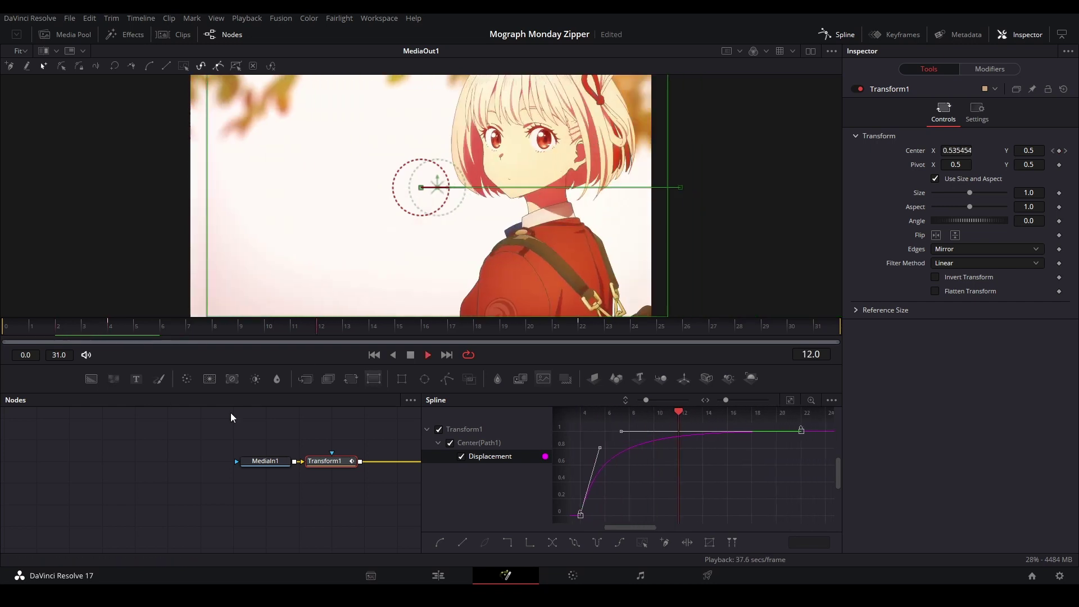
{"action": "left_click", "coordinate": [438, 575]}
{"action": "left_click", "coordinate": [325, 401]}
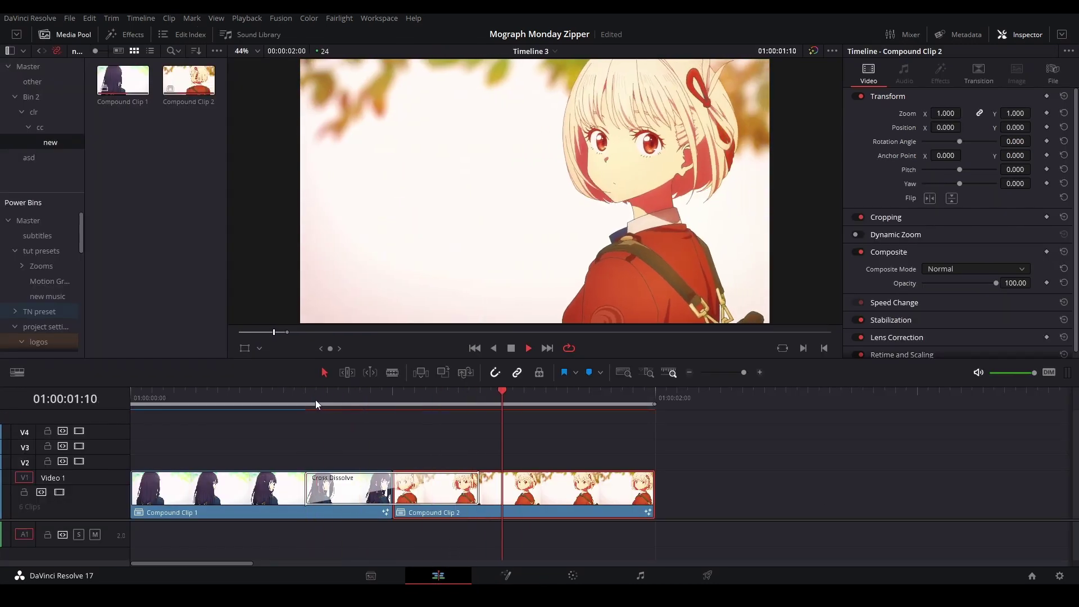
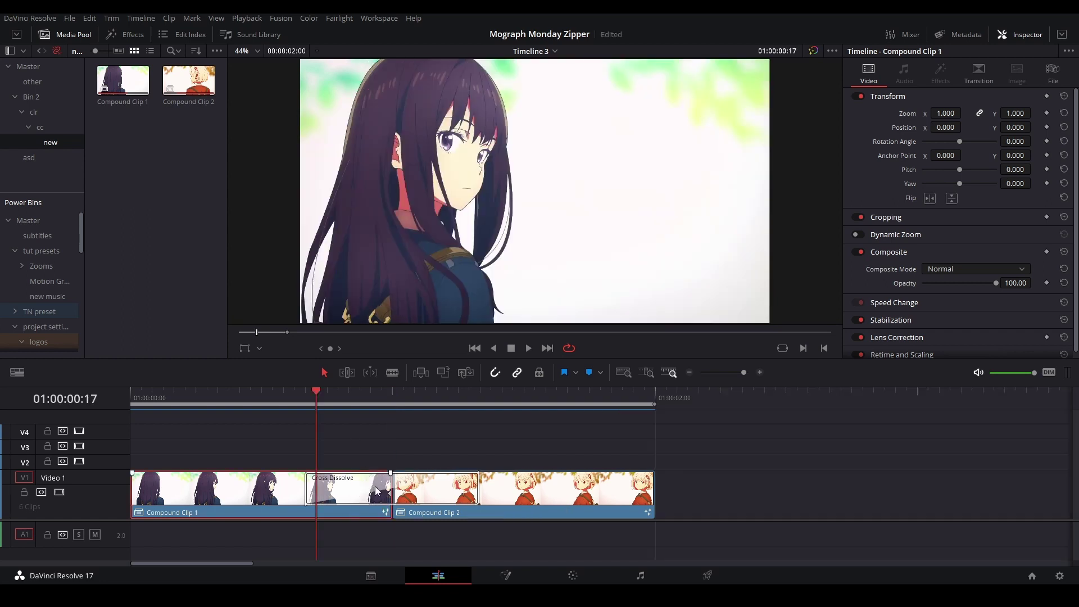
Examine frame by frame where the pink wipe begins, and compare it with Compound Clip 1's own source frames
{"action": "key", "text": "Right"}
{"action": "key", "text": "Right"}
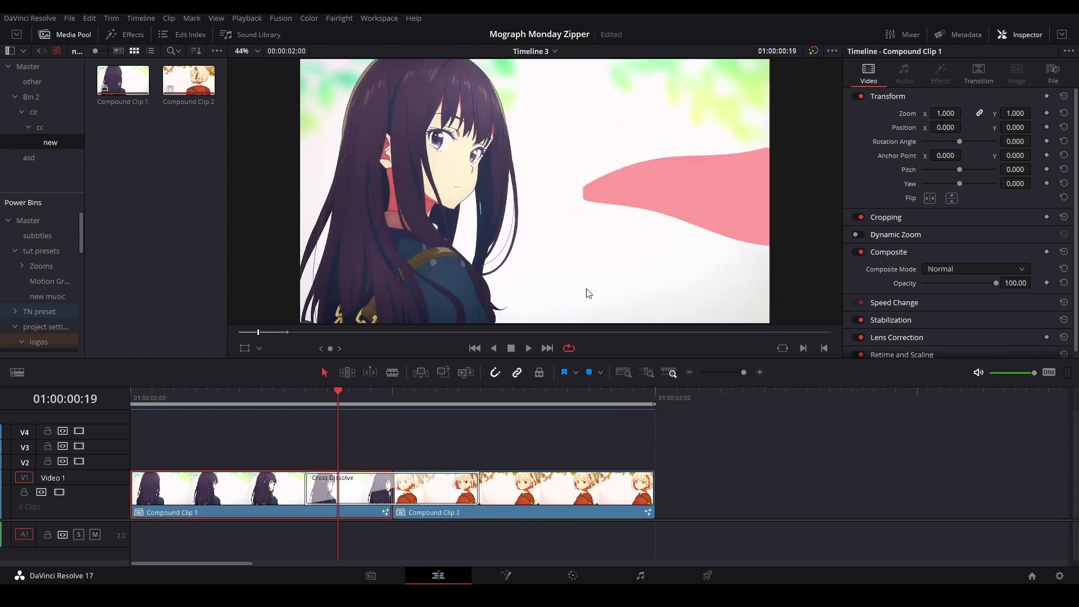
{"action": "key", "text": "Left"}
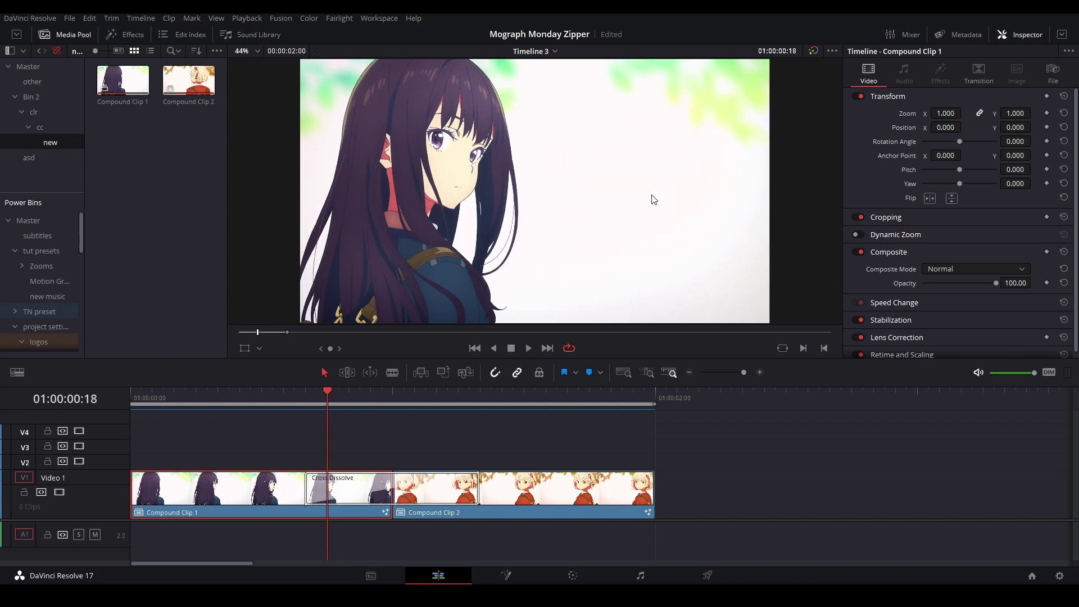
{"action": "double_click", "coordinate": [260, 496]}
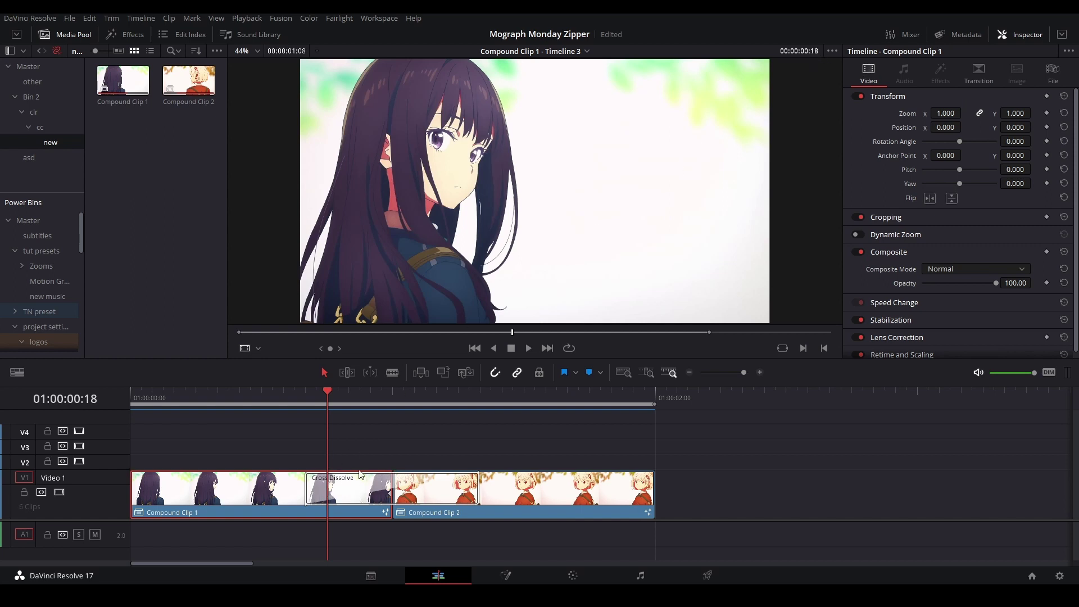
{"action": "left_click", "coordinate": [339, 447]}
{"action": "key", "text": "space"}
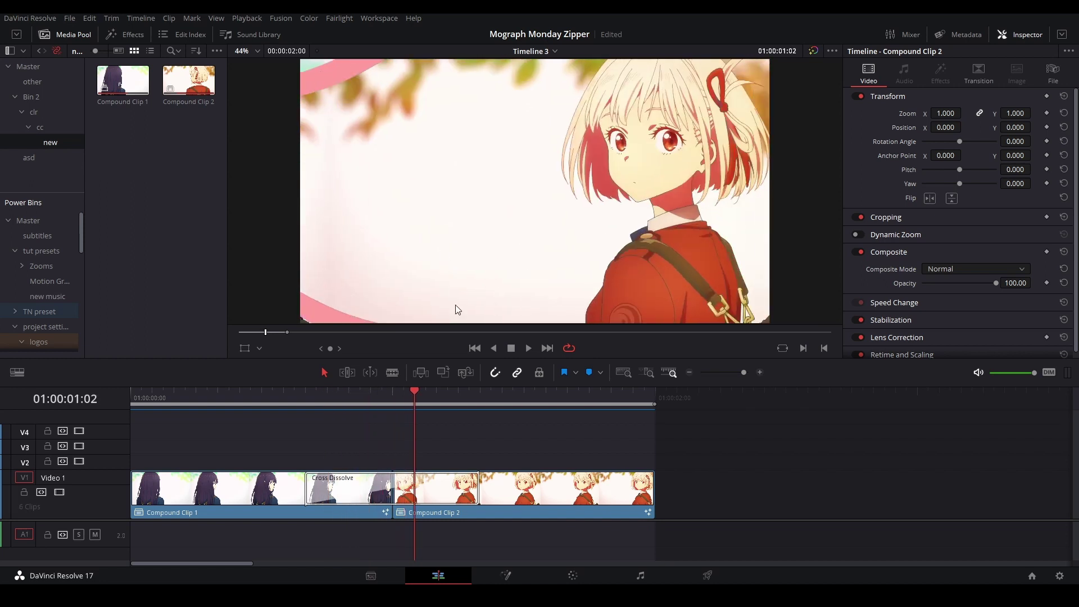
{"action": "left_click", "coordinate": [275, 487]}
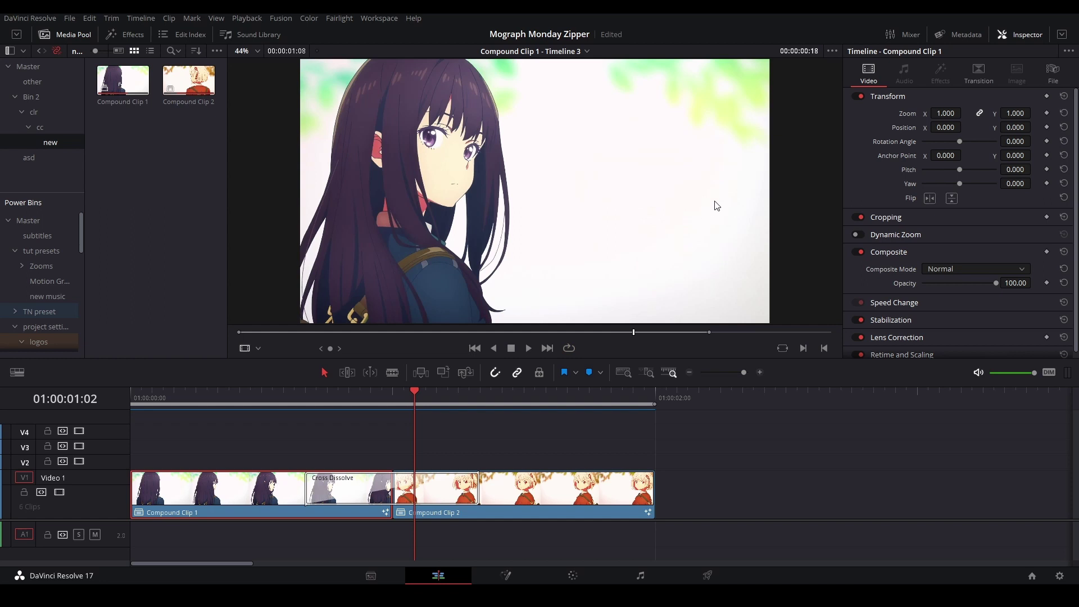
{"action": "key", "text": "Right"}
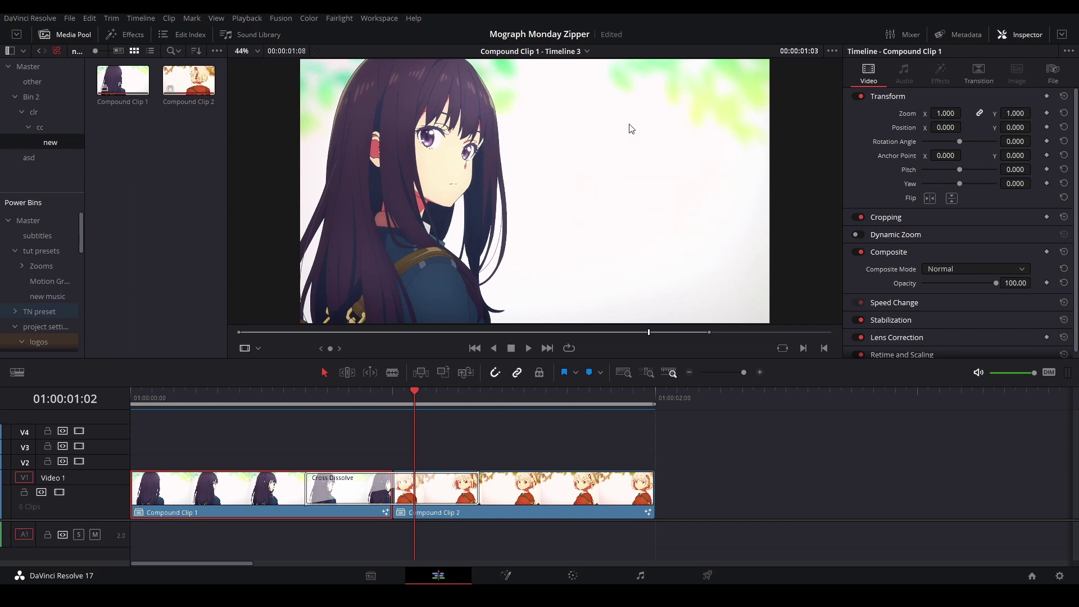
Open Compound Clip 1 in Fusion, add a Transform node after MediaIn, and keyframe its Center at frame 18
{"action": "left_click", "coordinate": [305, 394]}
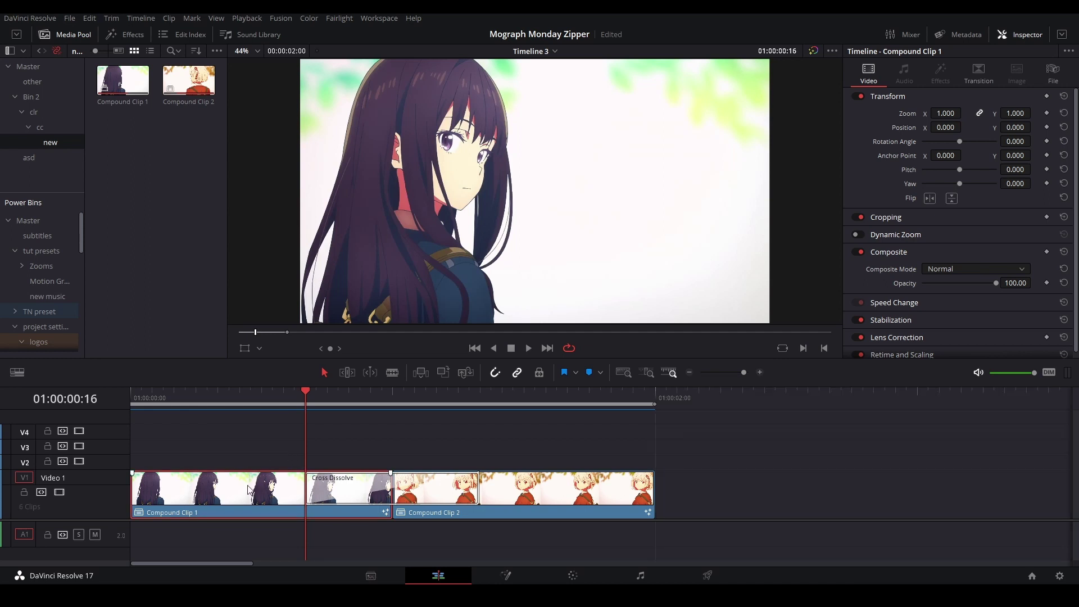
{"action": "right_click", "coordinate": [249, 489]}
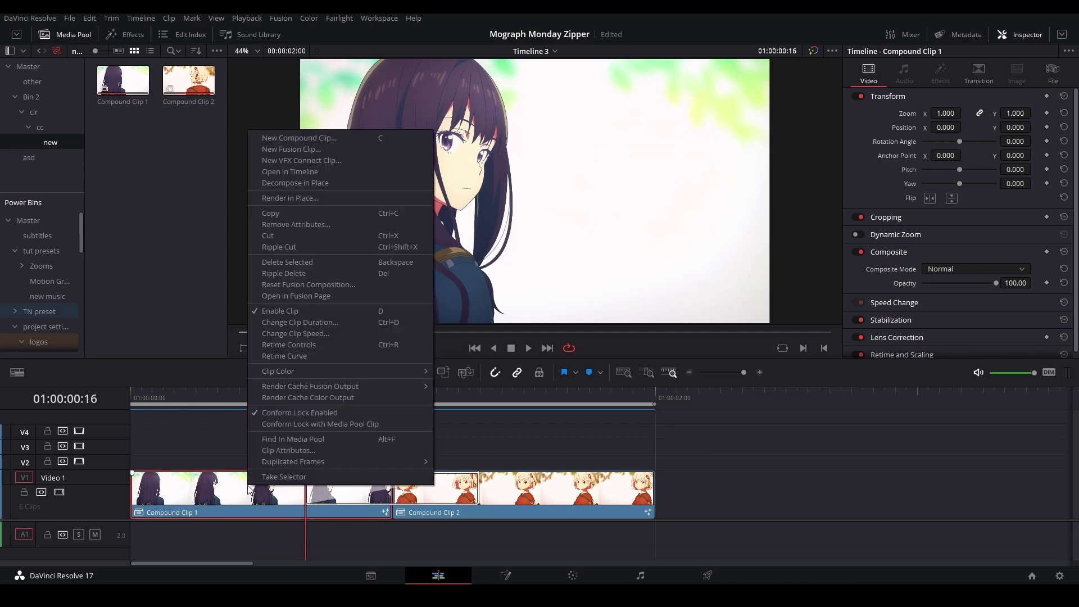
{"action": "left_click", "coordinate": [324, 298]}
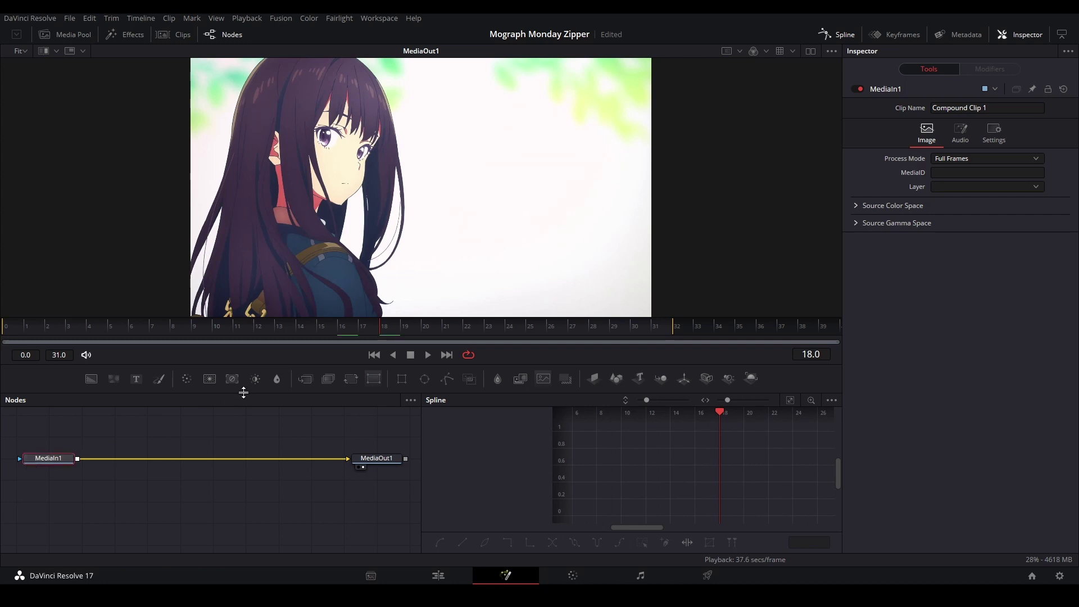
{"action": "left_click", "coordinate": [351, 378]}
{"action": "left_click", "coordinate": [1059, 151]}
Keyframe the Transform's Center X at 0.004 on frame 27 and set its Edges to Mirror
{"action": "left_click", "coordinate": [569, 325]}
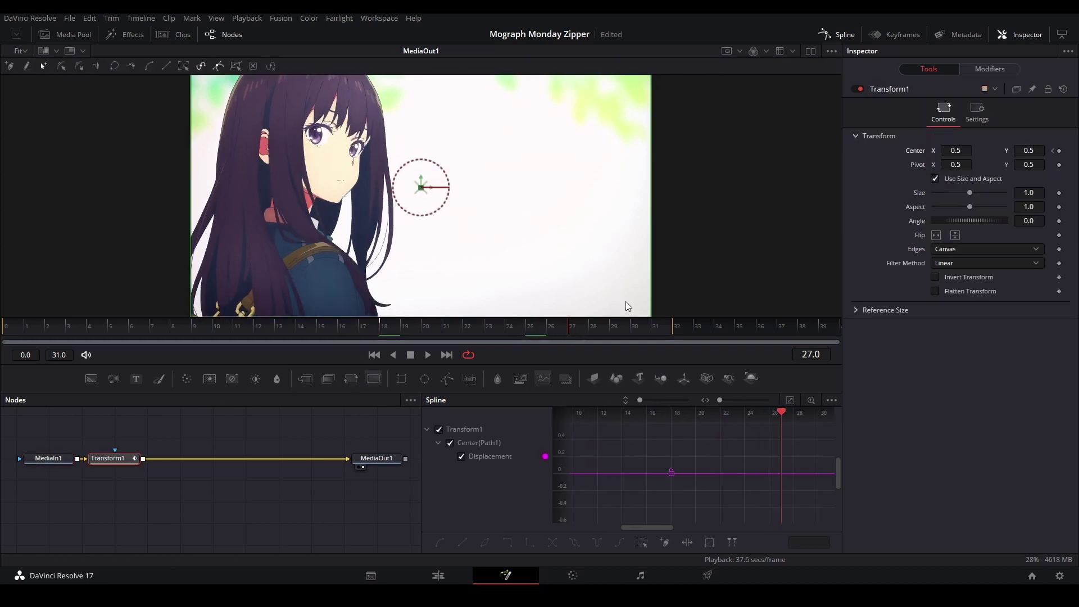
{"action": "left_click", "coordinate": [1054, 152]}
{"action": "left_click_drag", "start_coordinate": [970, 149], "coordinate": [896, 149]}
{"action": "left_click", "coordinate": [988, 248]}
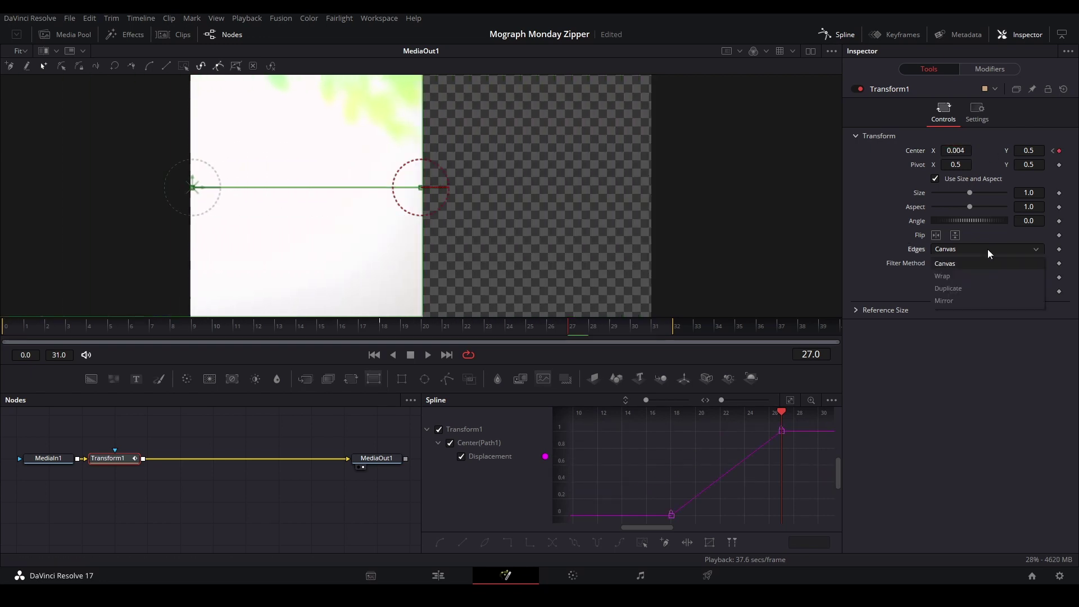
{"action": "left_click", "coordinate": [962, 299]}
Smooth the Center keyframes of Compound Clip 1 and bend the Displacement curve into a slow start with a steep finish
{"action": "key", "text": "ctrl+a"}
{"action": "key", "text": "s"}
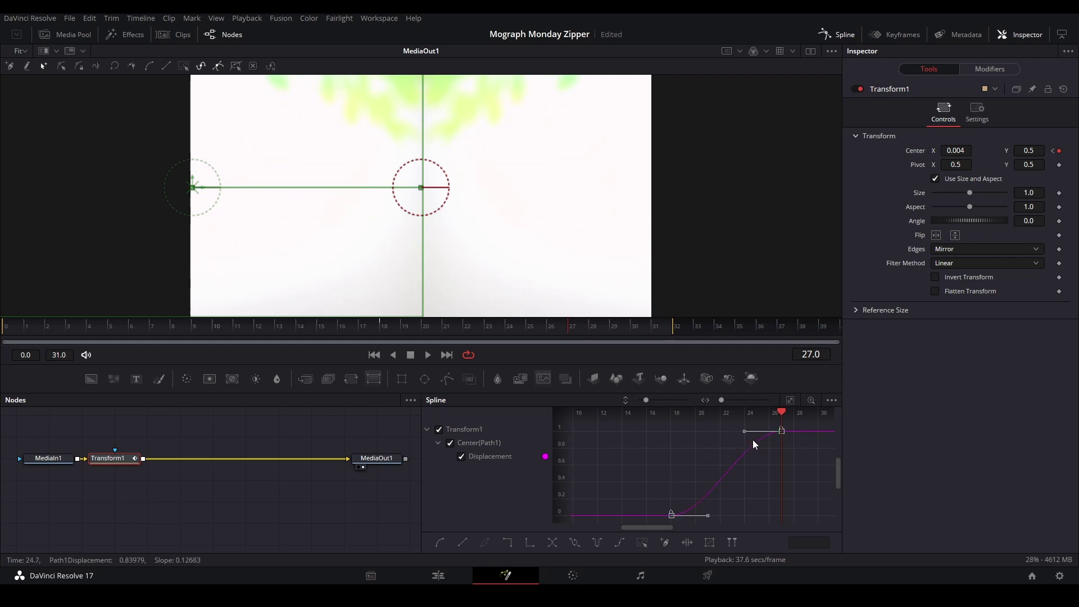
{"action": "left_click", "coordinate": [789, 400]}
{"action": "left_click_drag", "start_coordinate": [738, 434], "coordinate": [795, 503]}
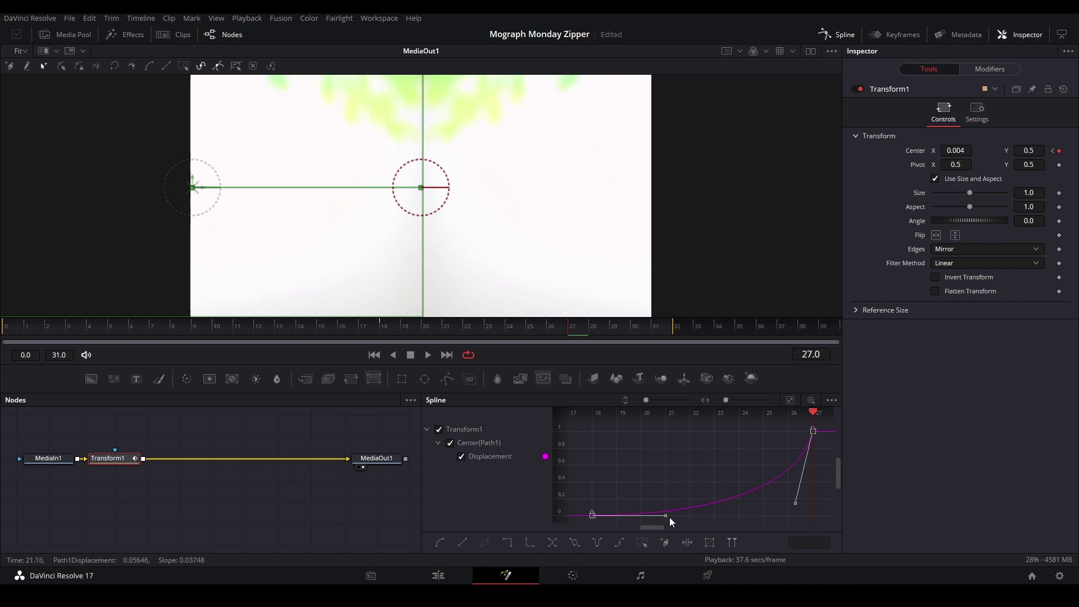
Play back Compound Clip 1's slide-out in Fusion and the combined transition on the edit timeline
{"action": "left_click_drag", "start_coordinate": [359, 326], "coordinate": [401, 327]}
{"action": "key", "text": "space"}
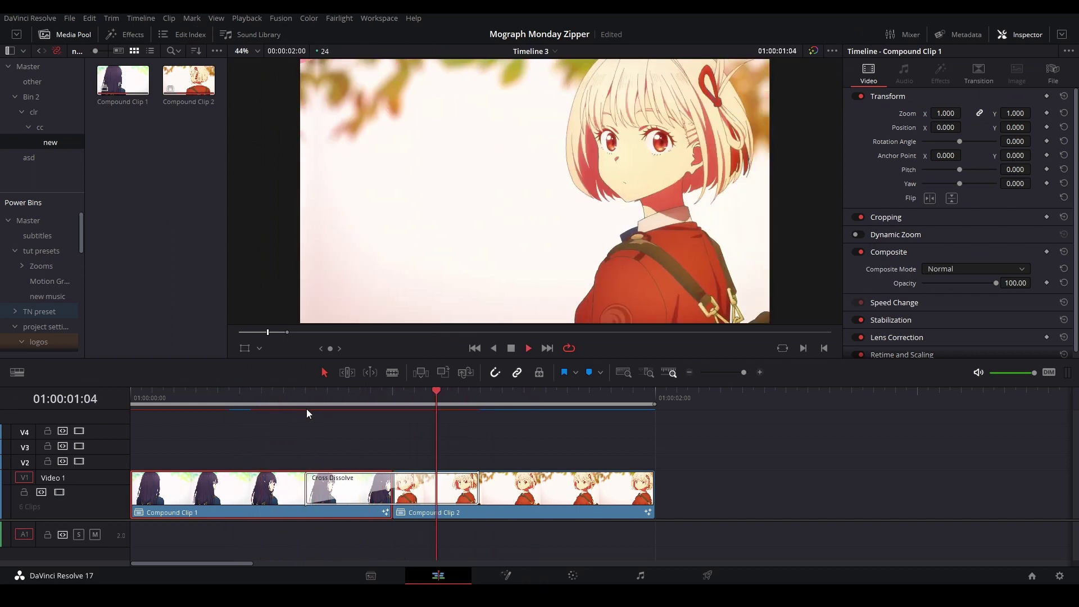
{"action": "key", "text": "space"}
Reopen Compound Clip 1 in Fusion, readjust both handles of the Center's Displacement curve, and preview the result
{"action": "right_click", "coordinate": [267, 488]}
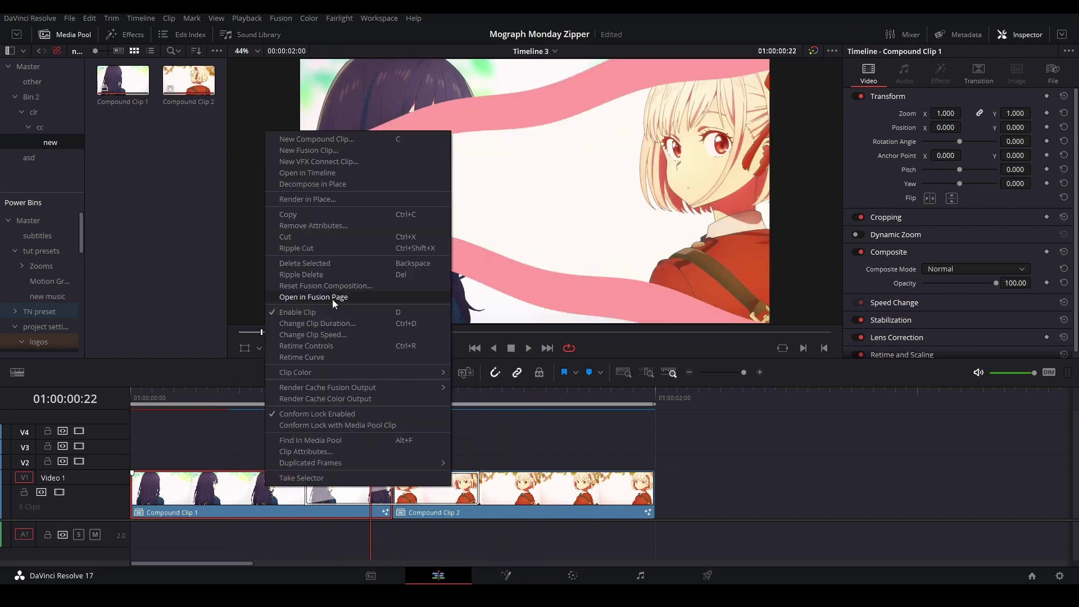
{"action": "left_click", "coordinate": [335, 301]}
{"action": "left_click_drag", "start_coordinate": [630, 498], "coordinate": [677, 476]}
{"action": "left_click_drag", "start_coordinate": [811, 487], "coordinate": [774, 497]}
{"action": "left_click_drag", "start_coordinate": [642, 499], "coordinate": [626, 499]}
{"action": "mouse_move", "coordinate": [360, 328]}
{"action": "left_mouse_down"}
{"action": "mouse_move", "coordinate": [471, 332]}
{"action": "mouse_move", "coordinate": [358, 330]}
{"action": "left_mouse_up"}
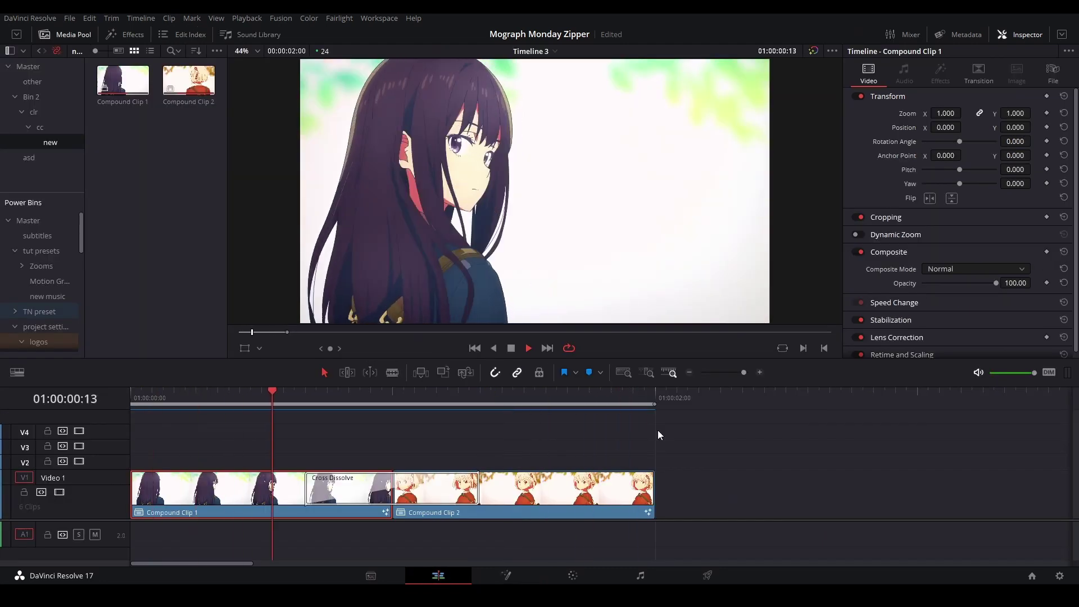